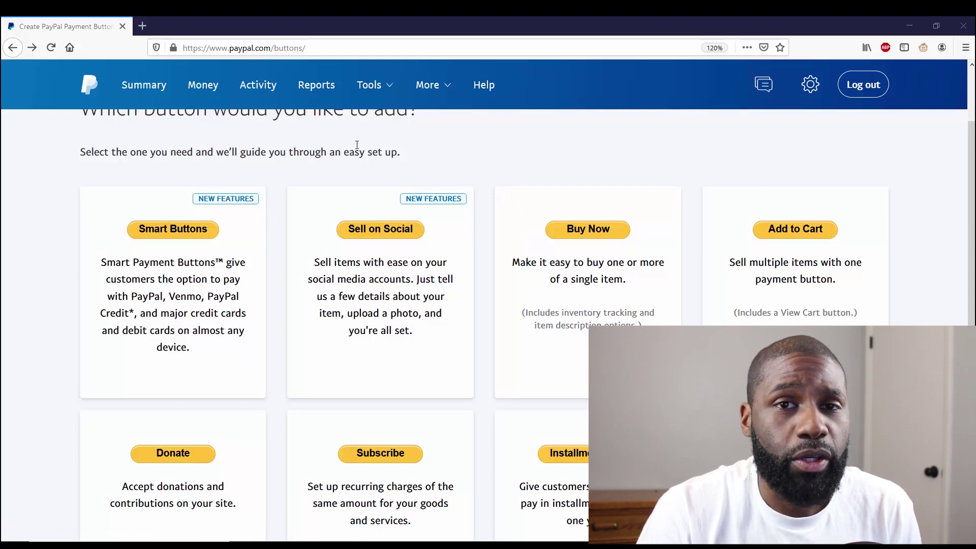
# Open Sell on Social from PayPal's account tools to reach the empty My products dashboard.
pyautogui.click(370, 85)
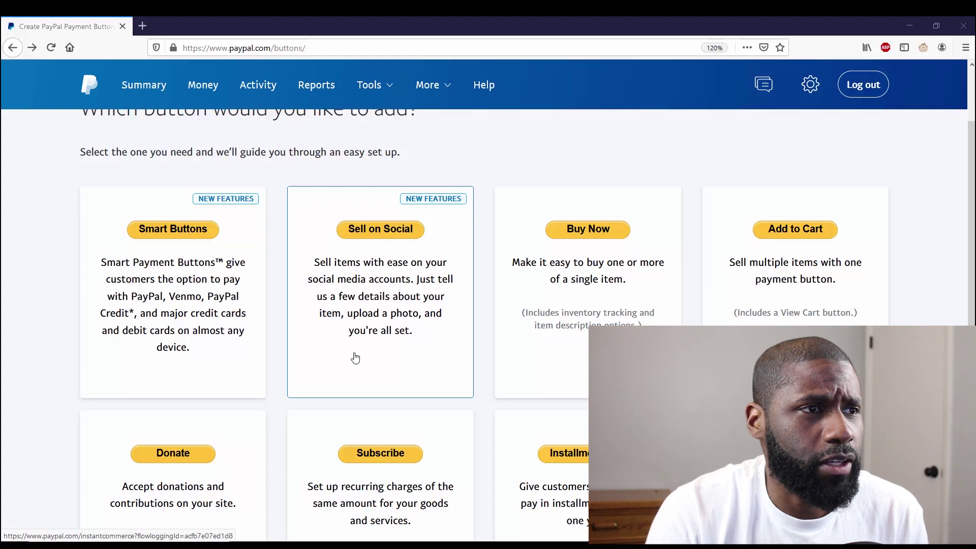
pyautogui.click(355, 358)
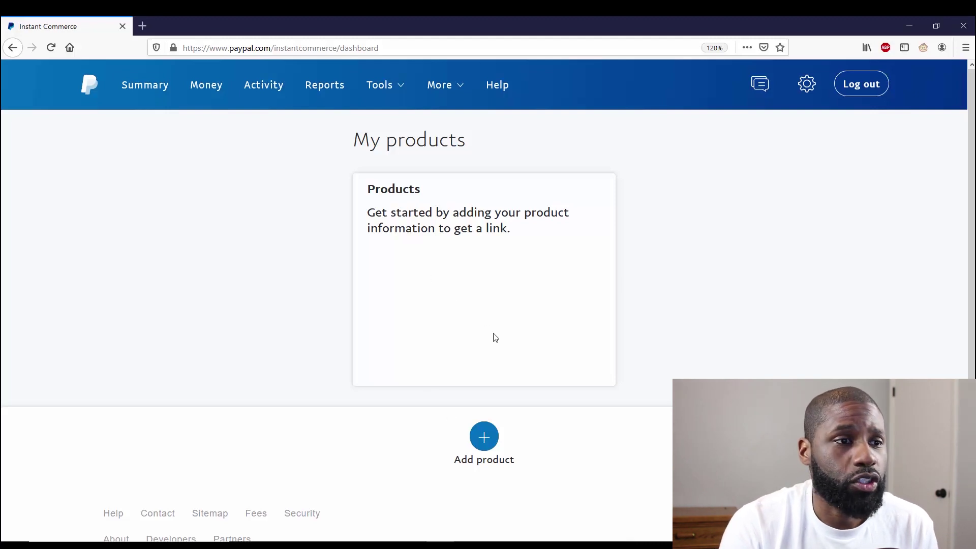
# Add a new product and upload the marbled planner image Mar 1079 11 as its photo.
pyautogui.click(483, 438)
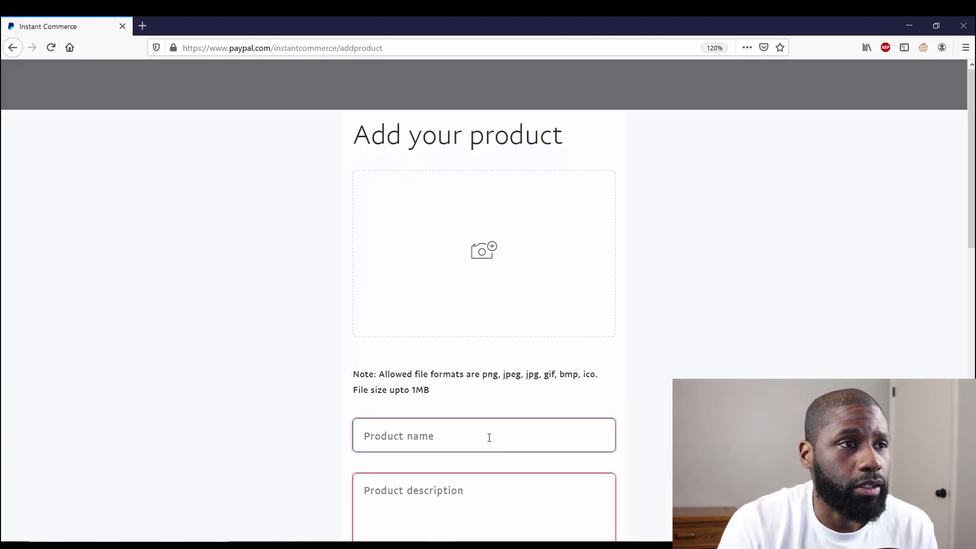
pyautogui.click(483, 251)
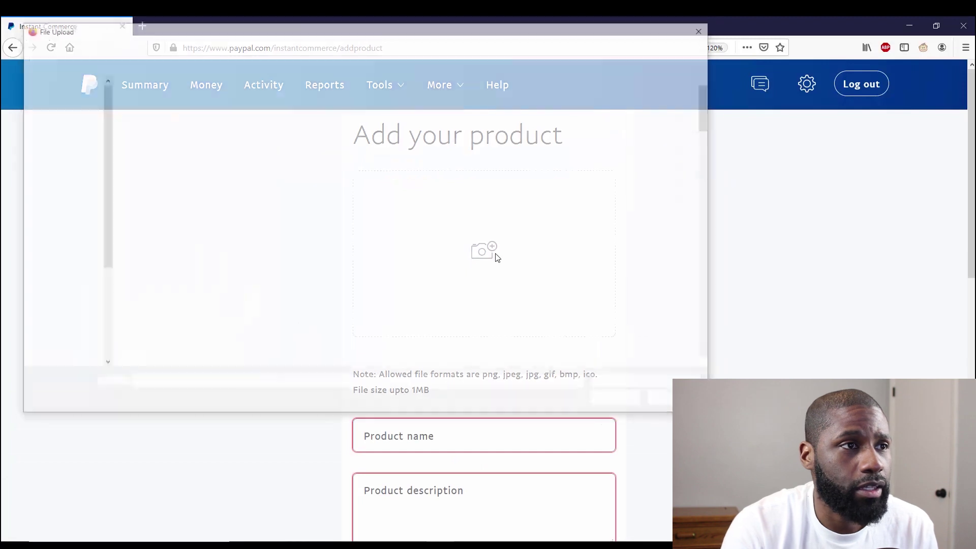
pyautogui.scroll(-15, 496, 254)
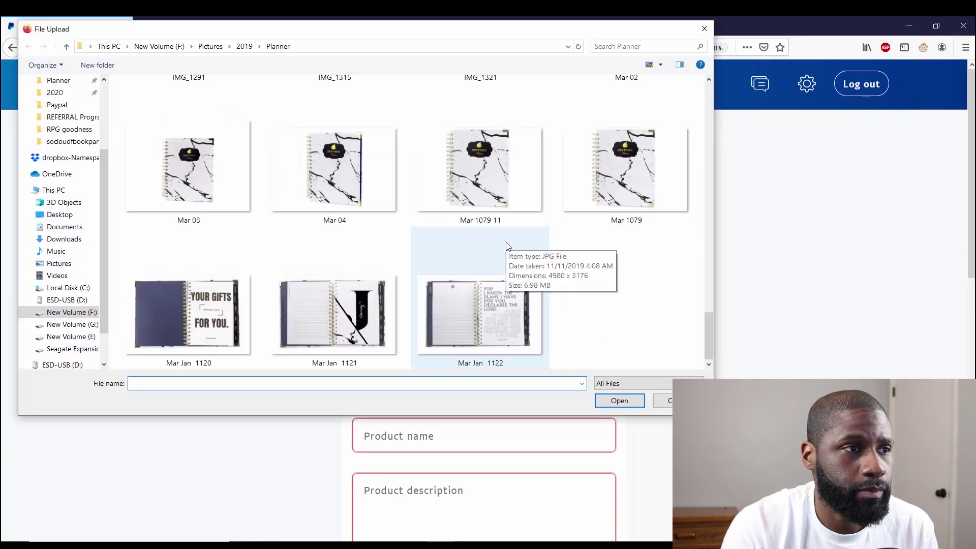
pyautogui.click(462, 189)
pyautogui.doubleClick(462, 188)
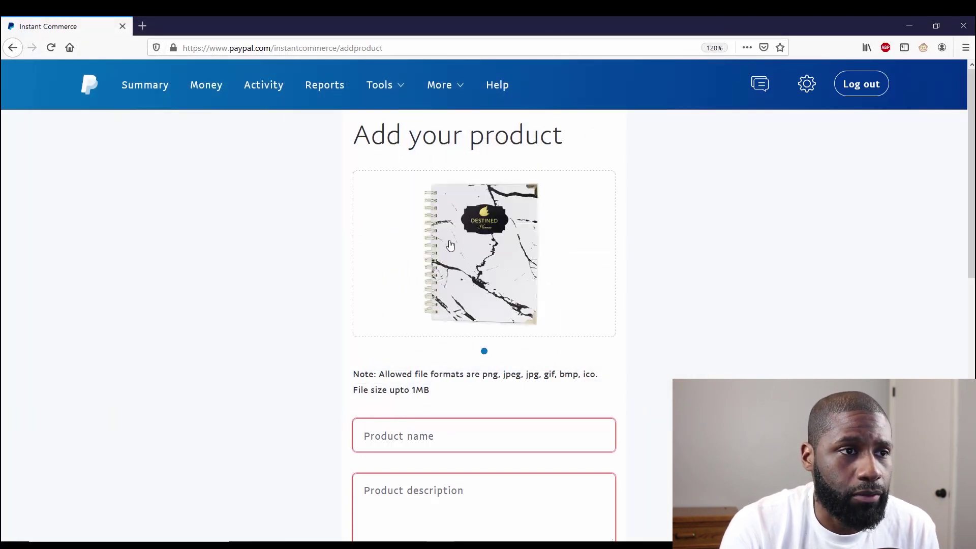
# Enter name 'Marbella 2020 Planner', description 'try our 2020 planner' and price 55.00 USD.
pyautogui.scroll(-3, 478, 263)
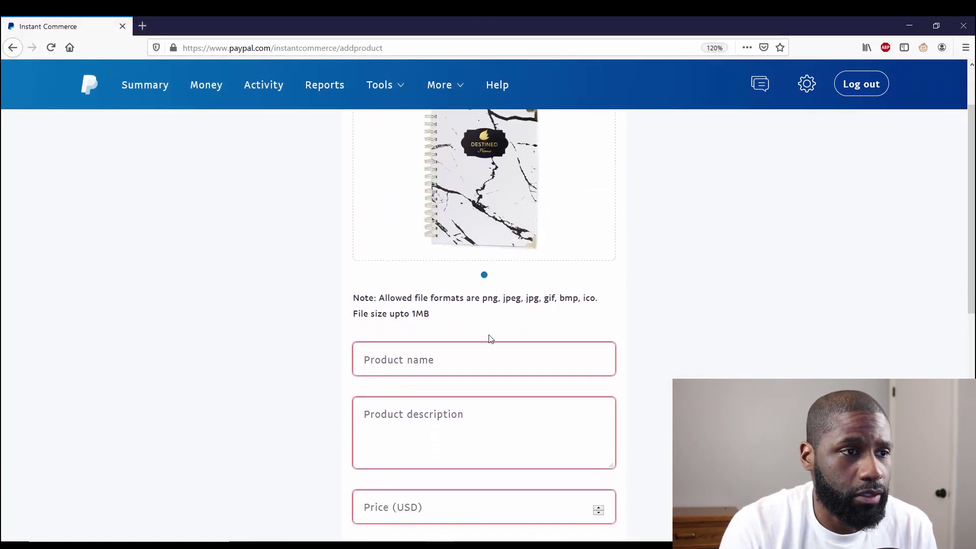
pyautogui.click(487, 350)
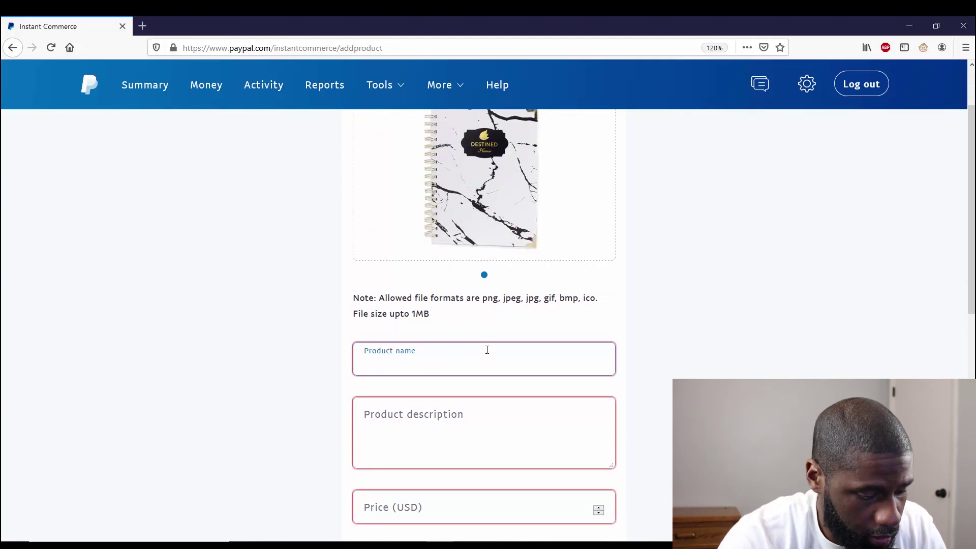
pyautogui.write('Marbe')
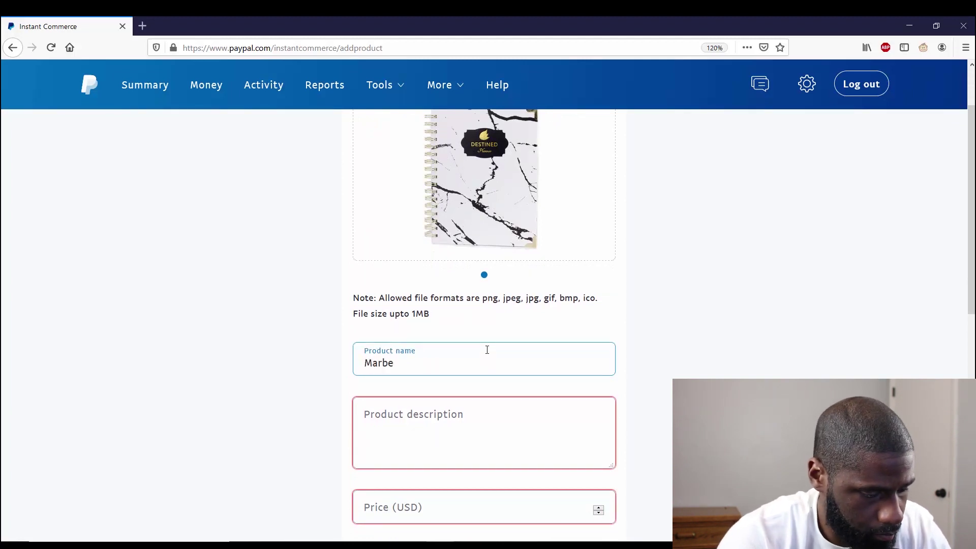
pyautogui.write('lla 2020 Pla')
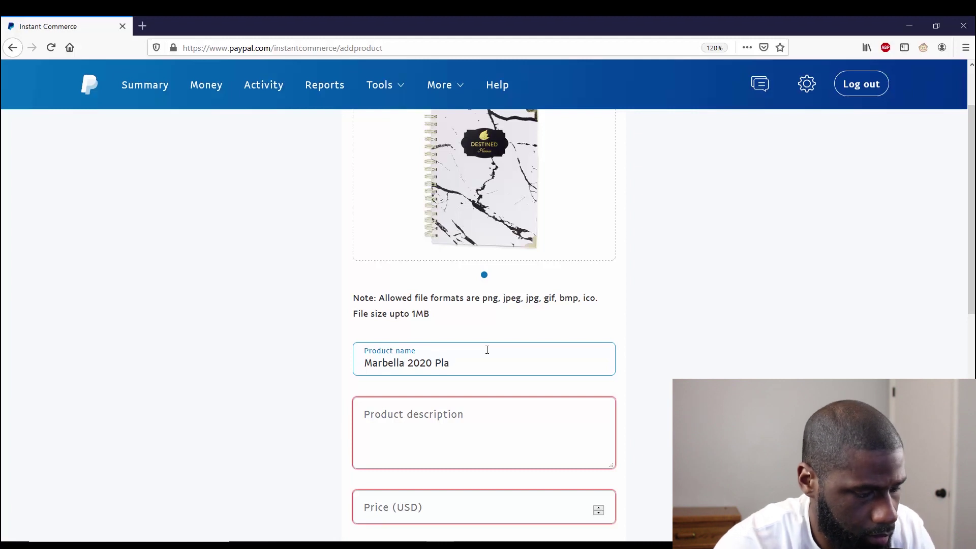
pyautogui.write('nner')
pyautogui.click(456, 420)
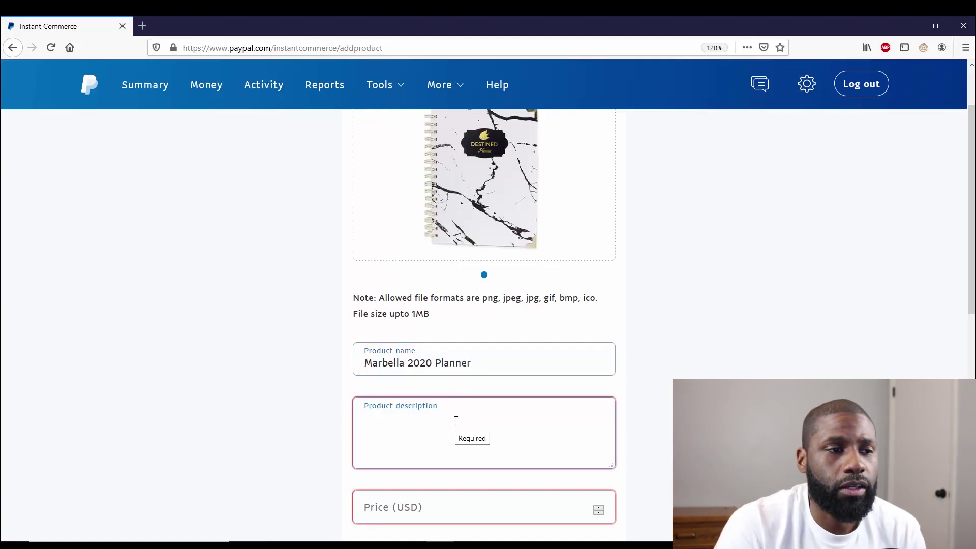
pyautogui.write('try')
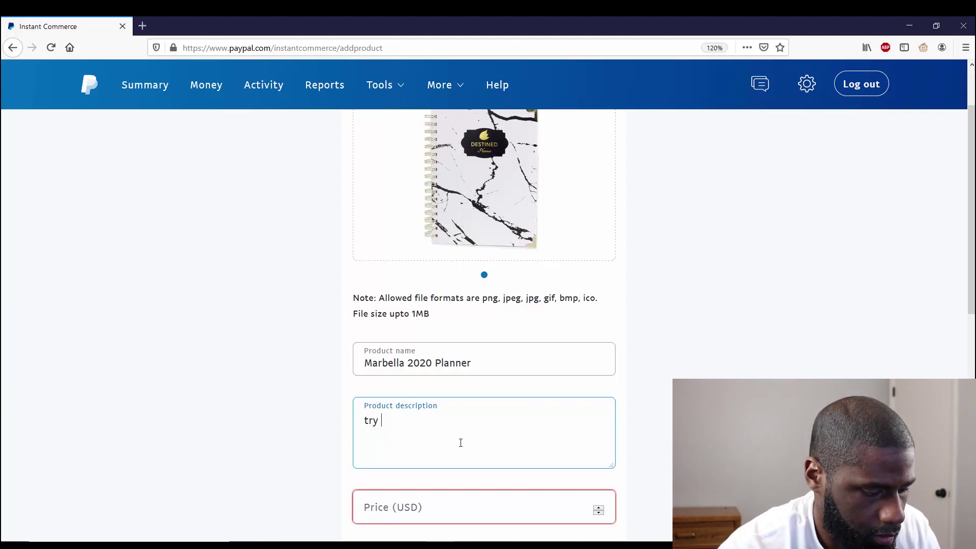
pyautogui.write(' our 2020 planner')
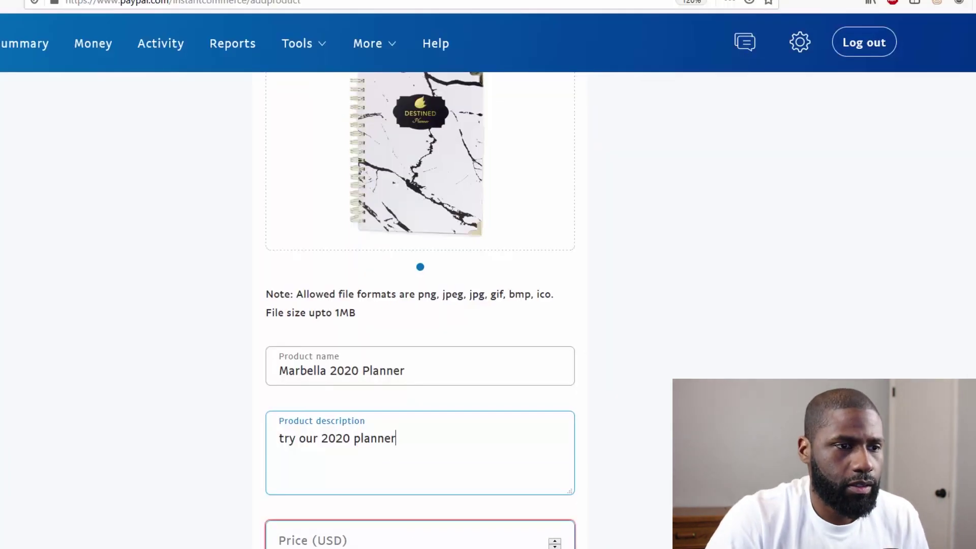
pyautogui.click(412, 544)
pyautogui.write('5')
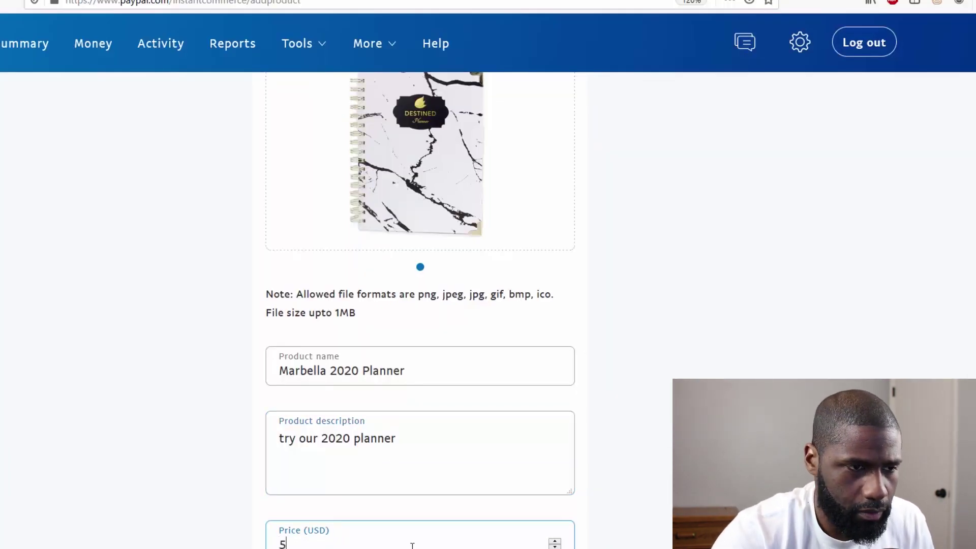
pyautogui.write('5.00')
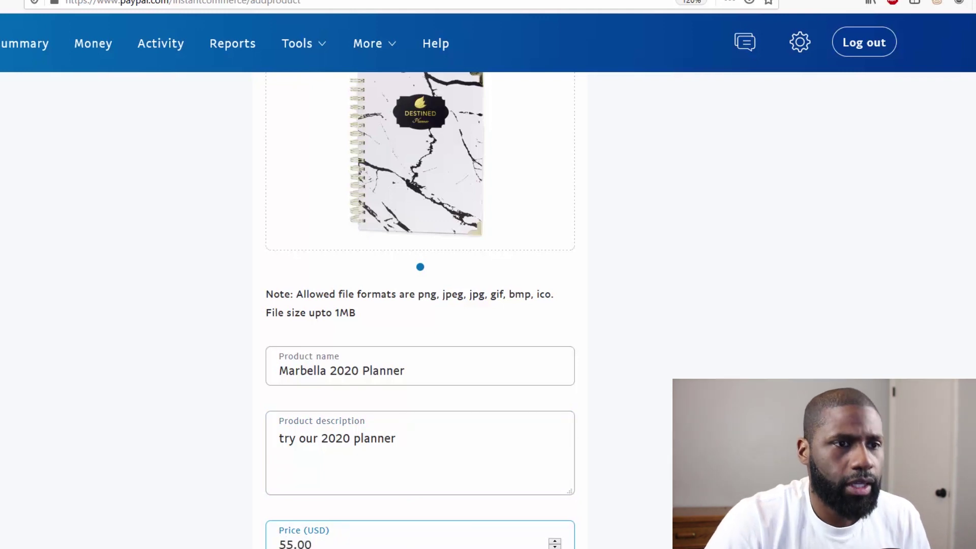
pyautogui.scroll(-7, 555, 427)
# Choose flat-rate shipping with a rate of 7.99 USD.
pyautogui.scroll(2, 556, 427)
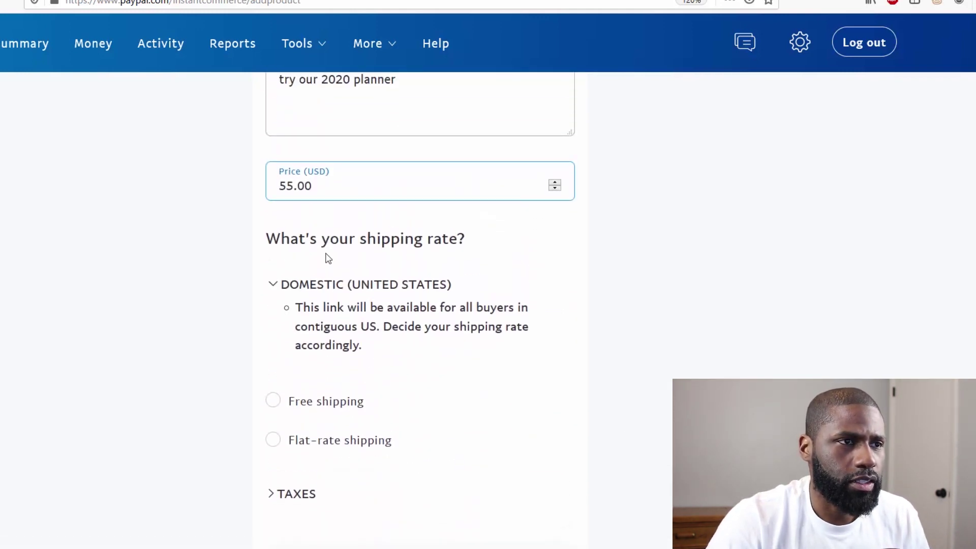
pyautogui.click(274, 440)
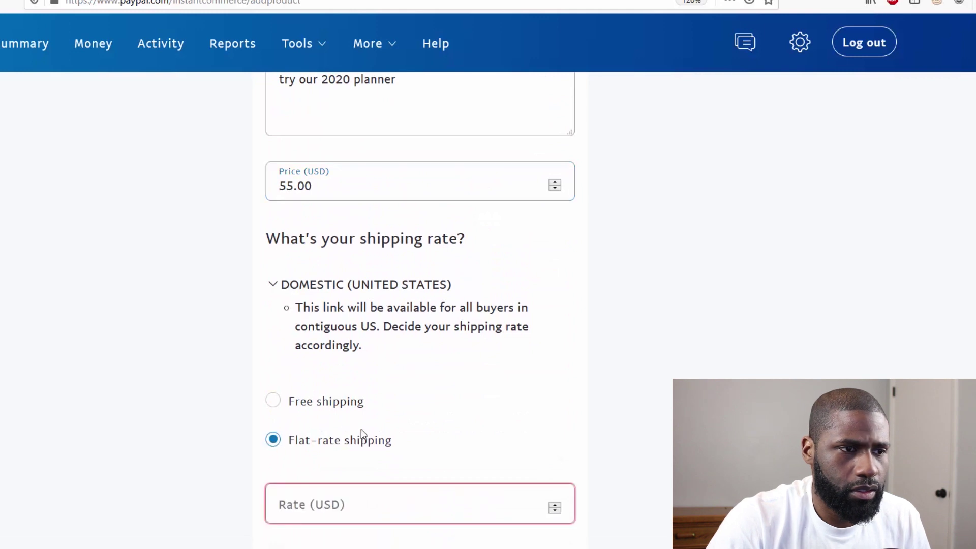
pyautogui.click(531, 508)
pyautogui.write('8.00')
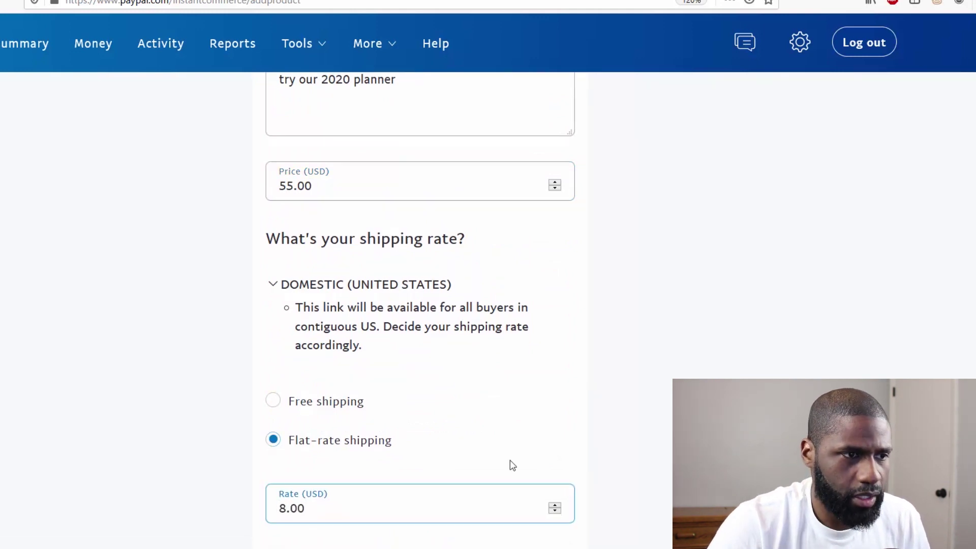
pyautogui.press('Down')
pyautogui.scroll(-5, 520, 468)
pyautogui.click(272, 309)
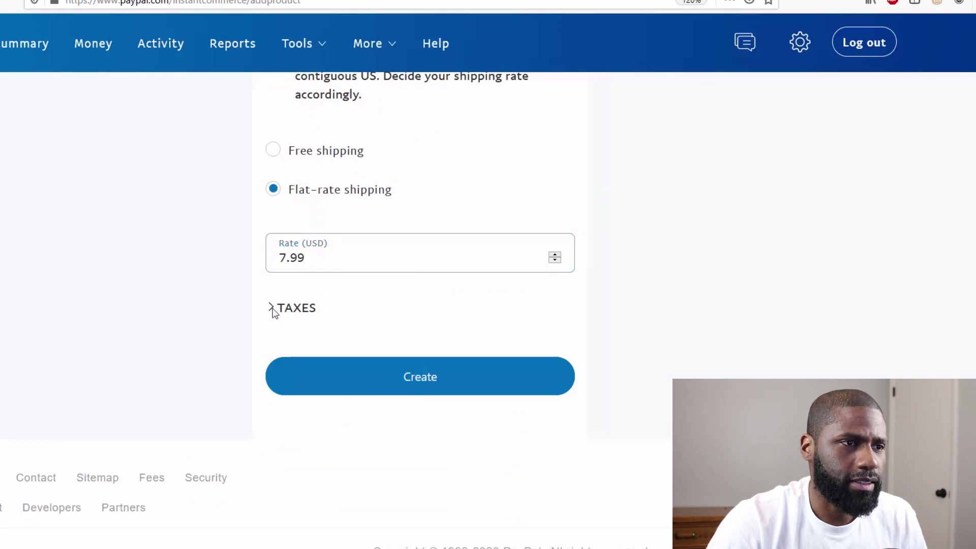
# Review the taxes section, create the product link, and share it to Facebook.
pyautogui.click(273, 309)
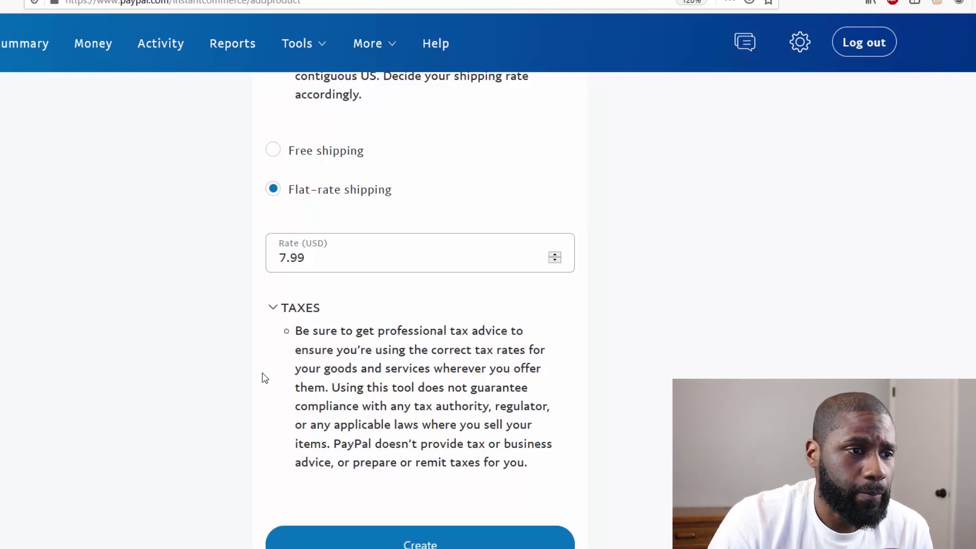
pyautogui.scroll(-3, 355, 371)
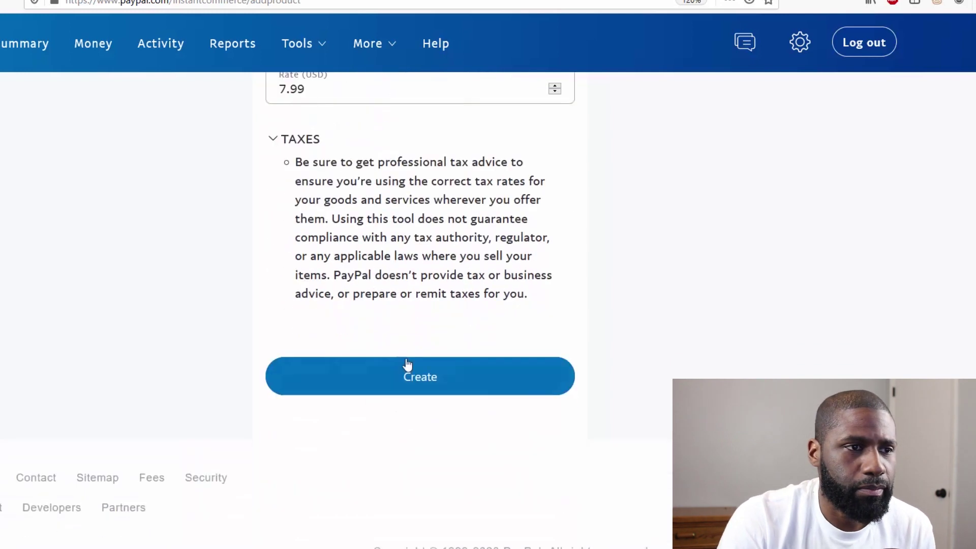
pyautogui.click(420, 381)
pyautogui.scroll(1, 420, 379)
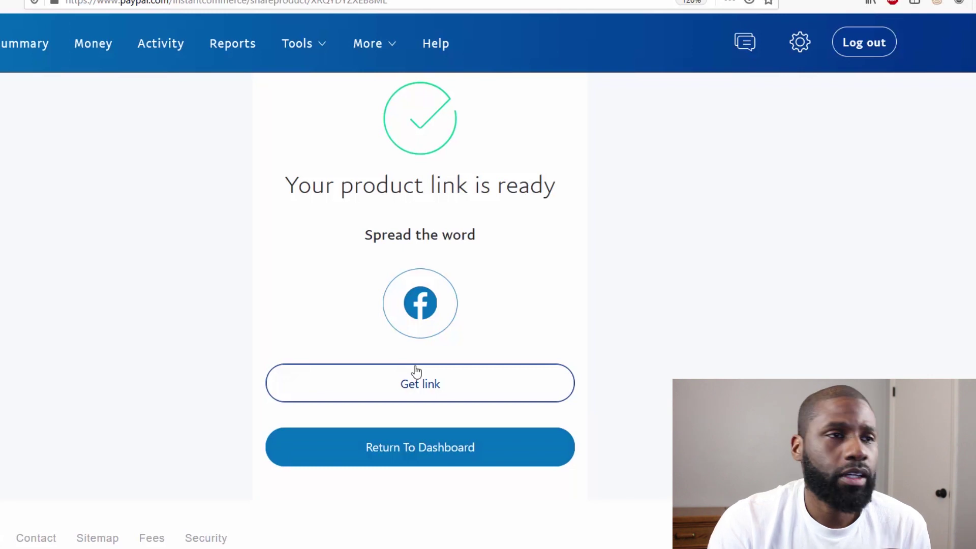
pyautogui.click(429, 311)
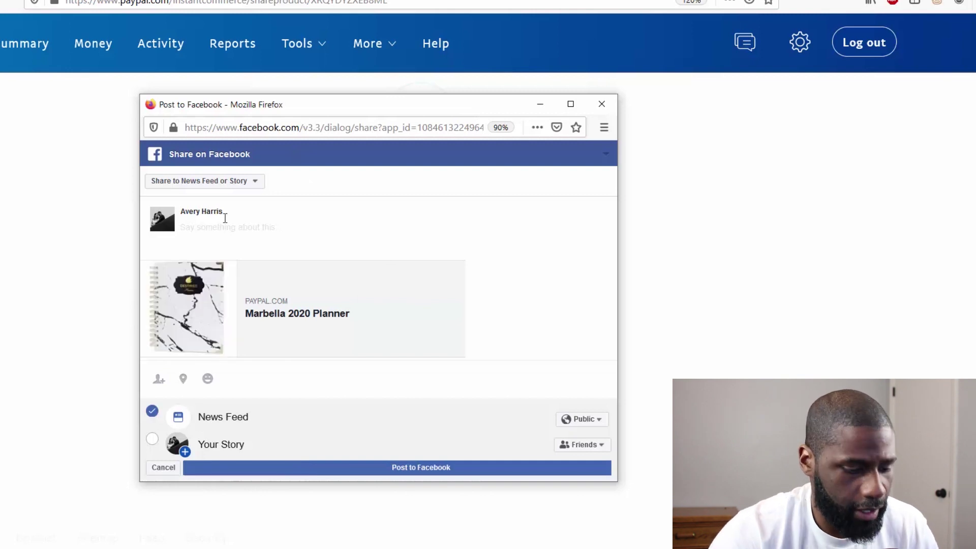
# Post the planner to Facebook with caption 'try the new planner Marbella', then copy the product link.
pyautogui.write('try')
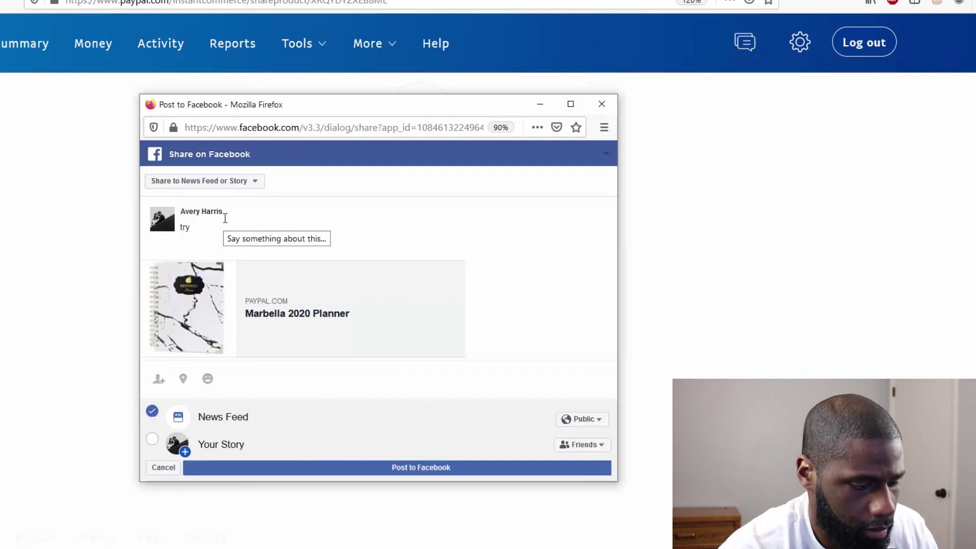
pyautogui.write(' the n')
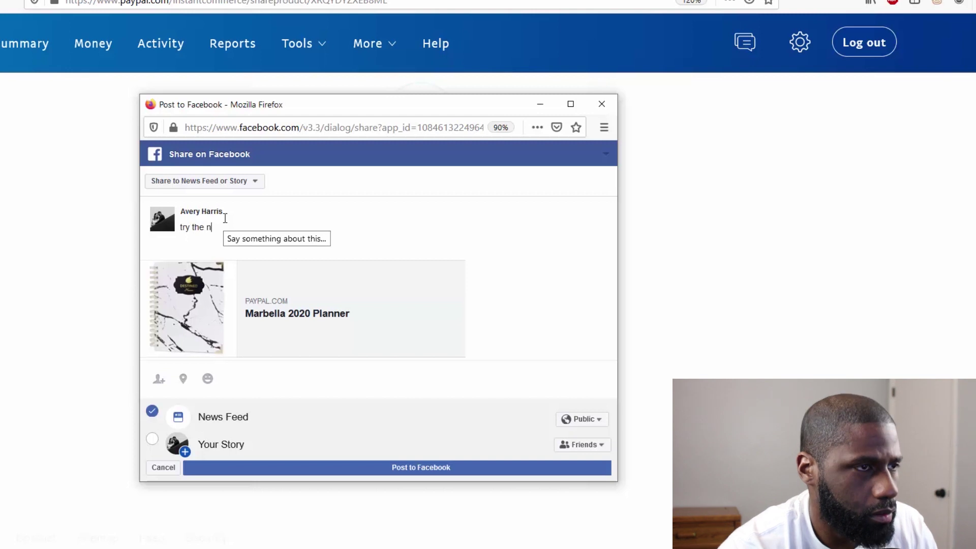
pyautogui.write('ew pla ')
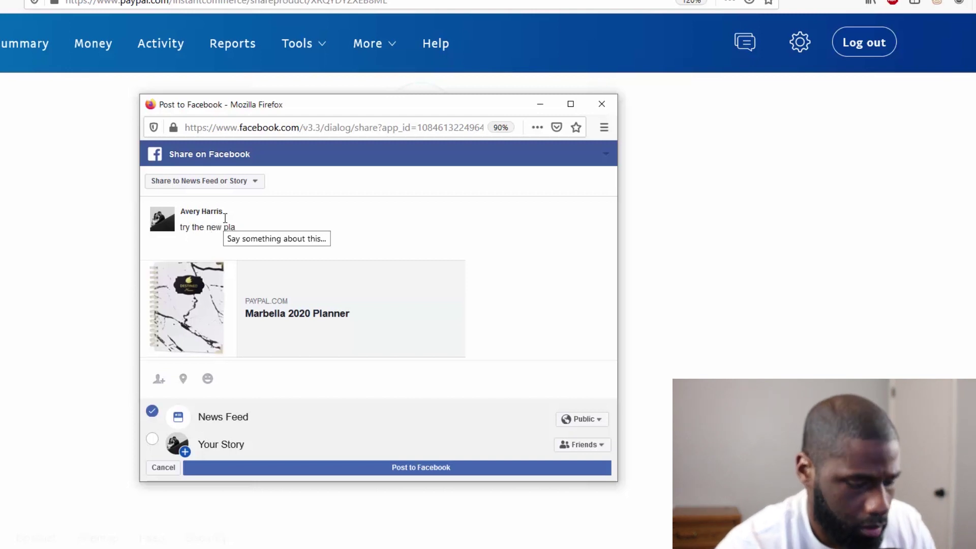
pyautogui.write('nner')
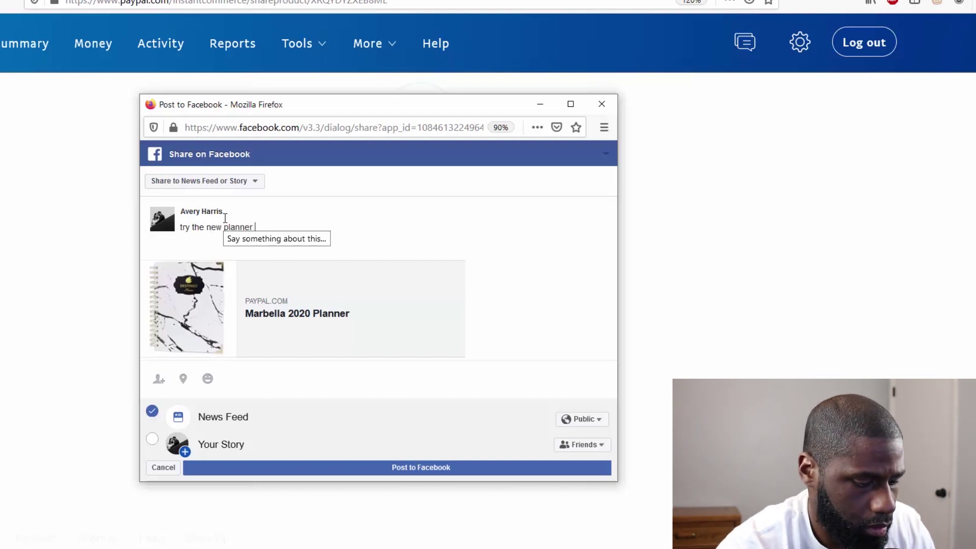
pyautogui.write(' Marbella')
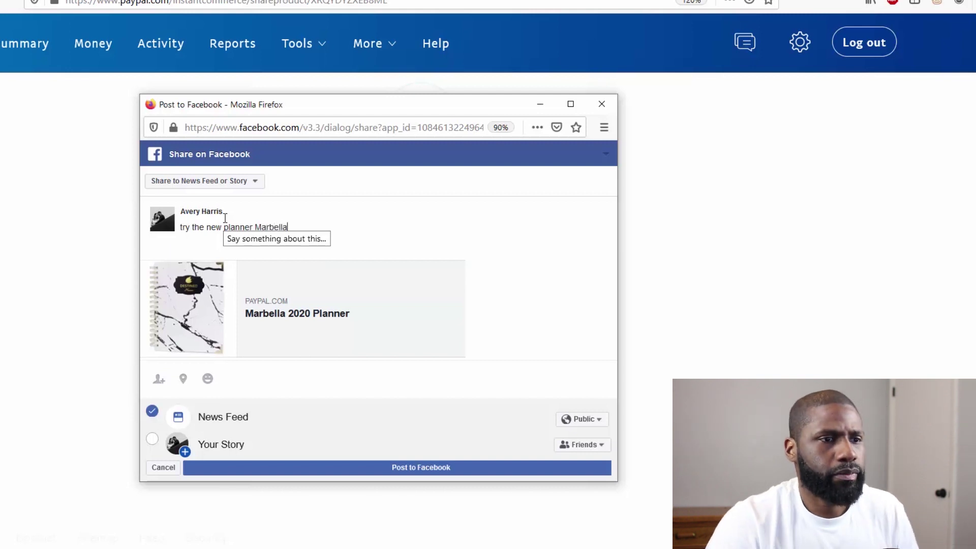
pyautogui.click(420, 466)
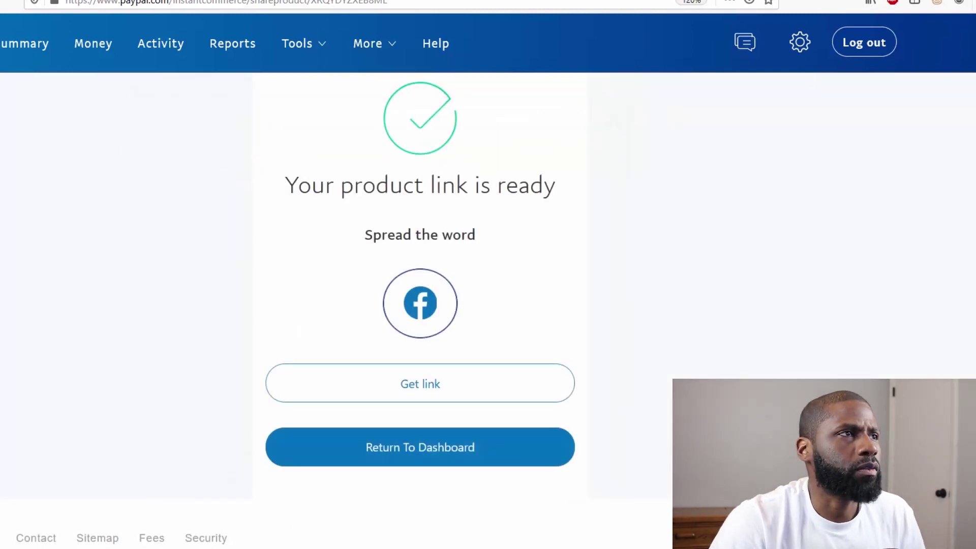
pyautogui.click(411, 385)
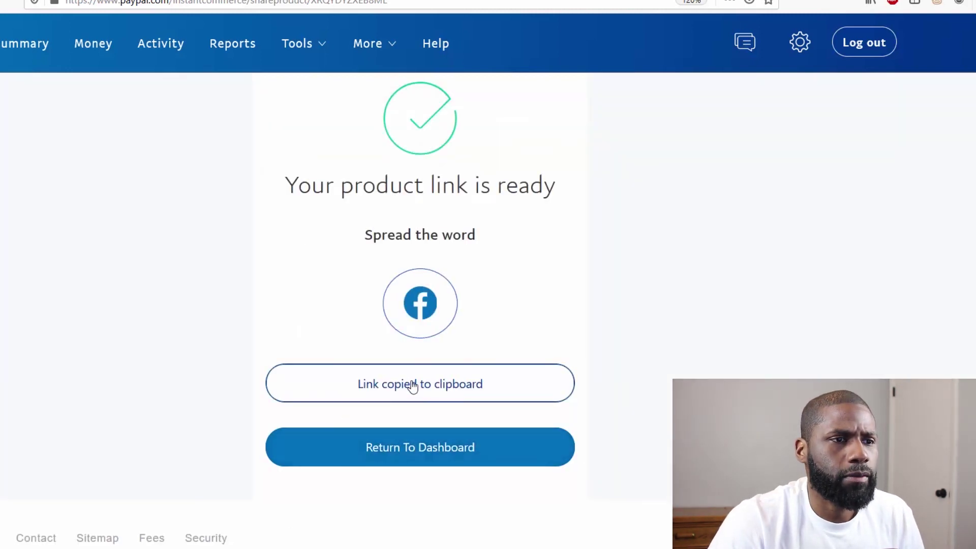
pyautogui.click(418, 454)
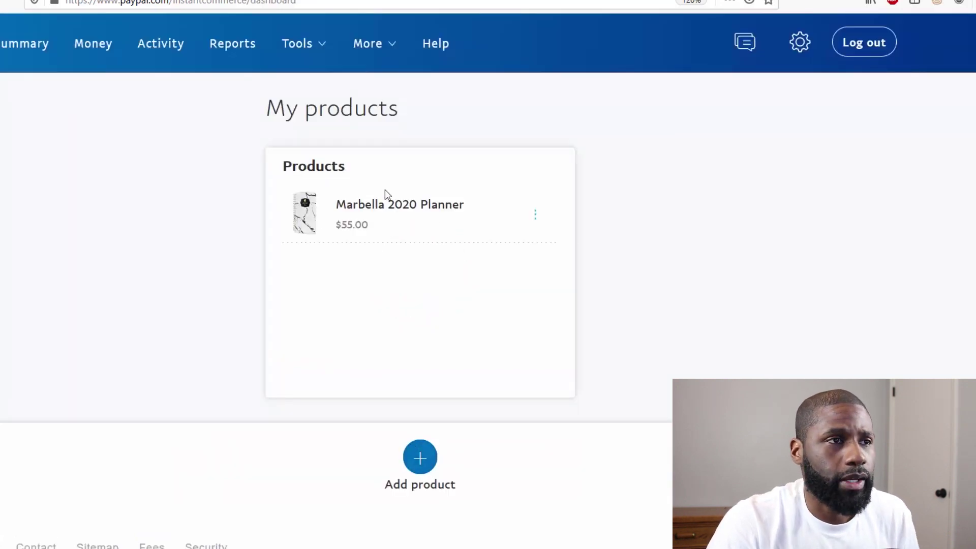
# Check the planner's options menu on My products without changes, then open a new browser tab.
pyautogui.click(535, 214)
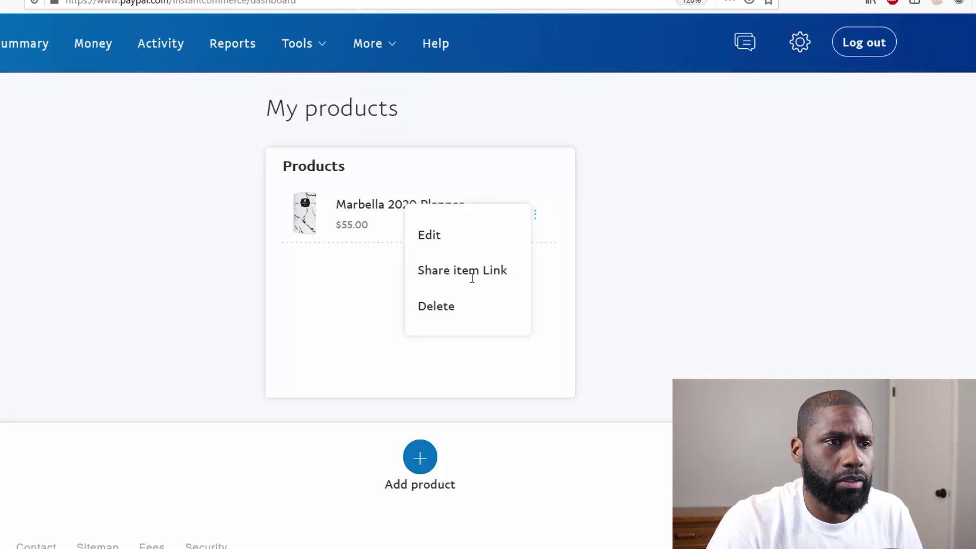
pyautogui.click(248, 327)
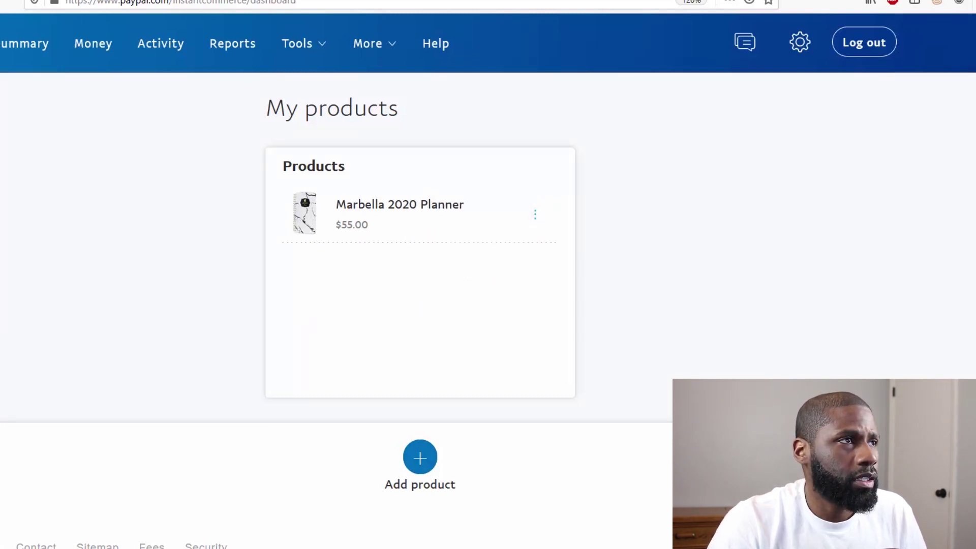
pyautogui.hotkey('ctrl', 't')
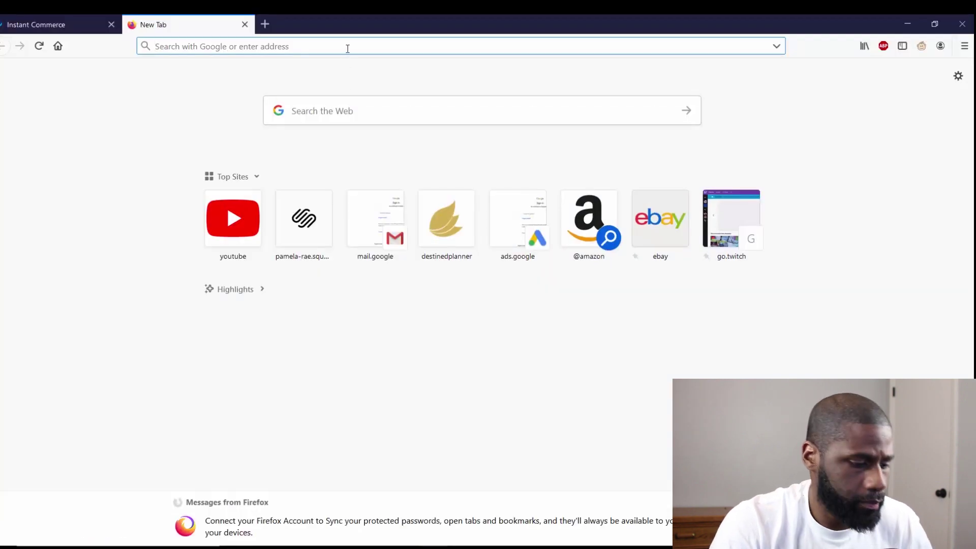
# Go to facebook.com, find the planner post on the profile, and open its PayPal checkout link.
pyautogui.write('facebook.com/')
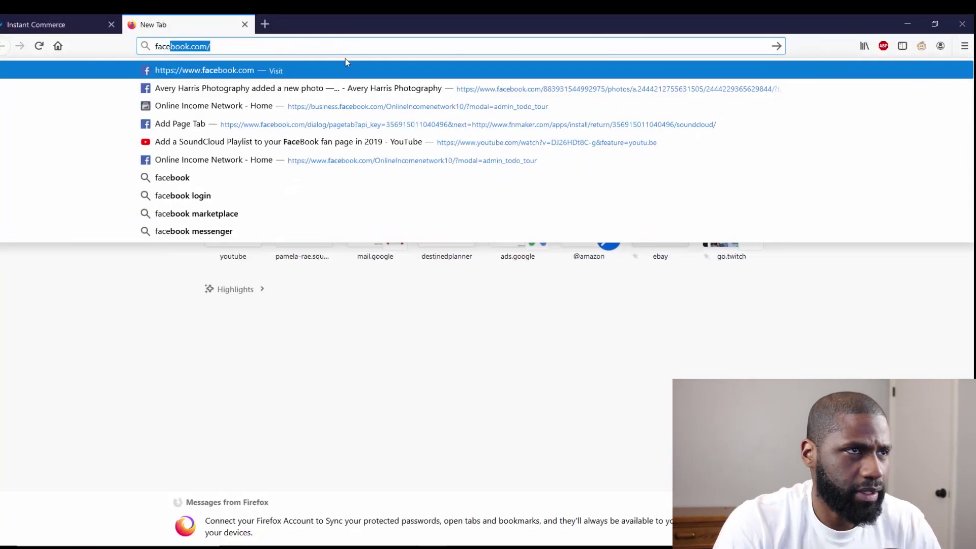
pyautogui.click(335, 76)
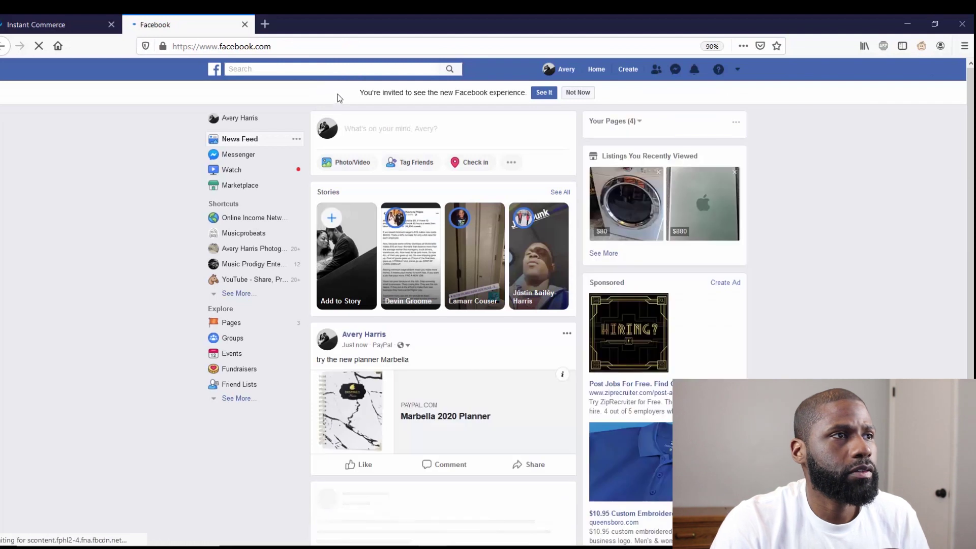
pyautogui.click(232, 118)
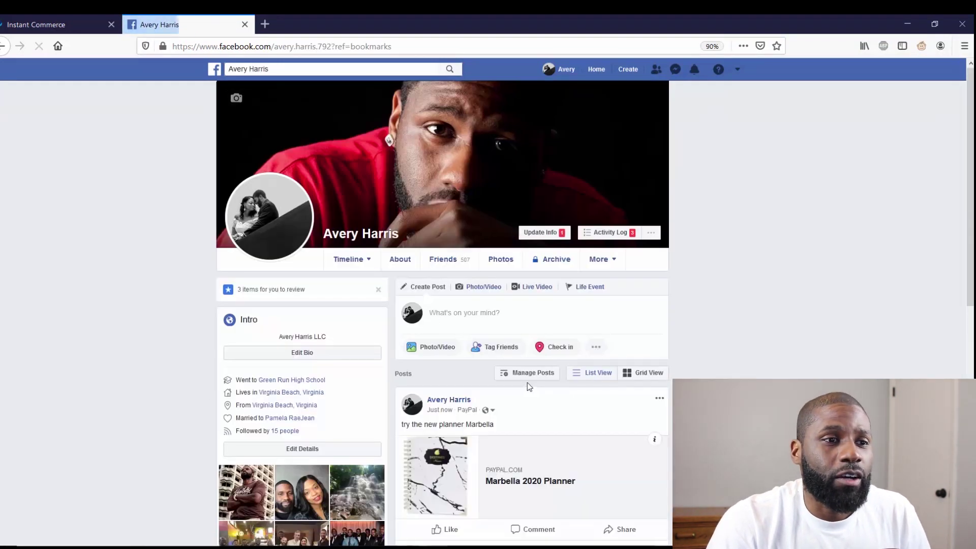
pyautogui.scroll(-1, 539, 376)
pyautogui.scroll(-3, 552, 368)
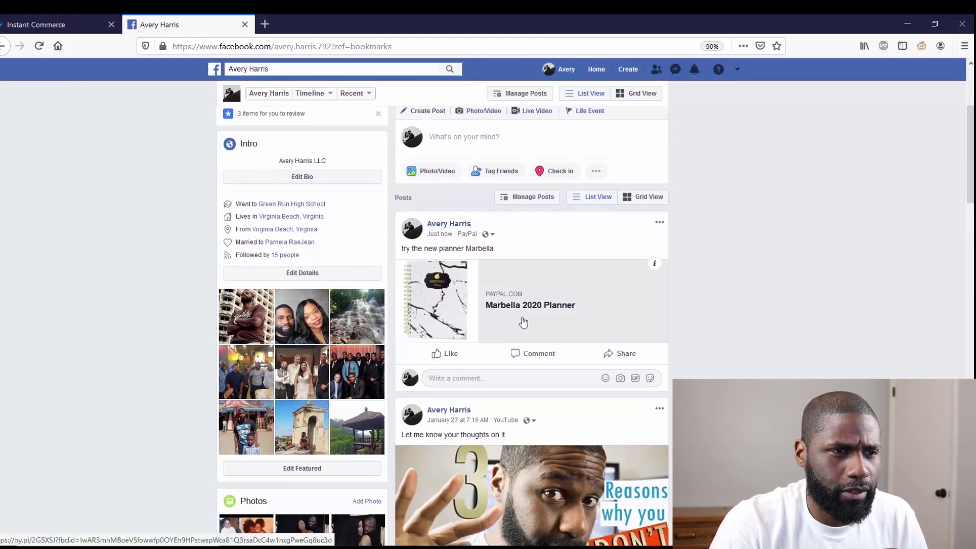
pyautogui.click(526, 298)
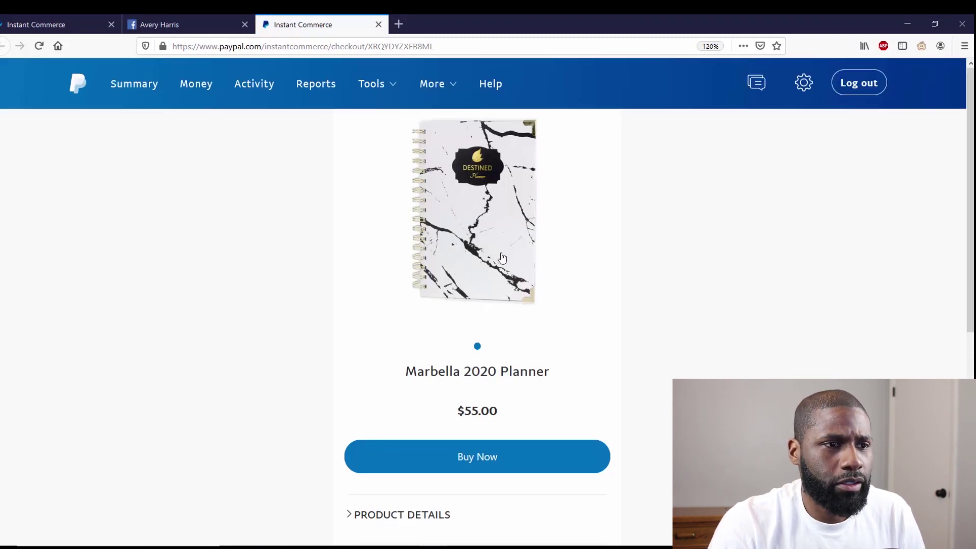
# Review the planner's product details on the checkout page, then start checkout with Buy Now.
pyautogui.scroll(-1, 501, 258)
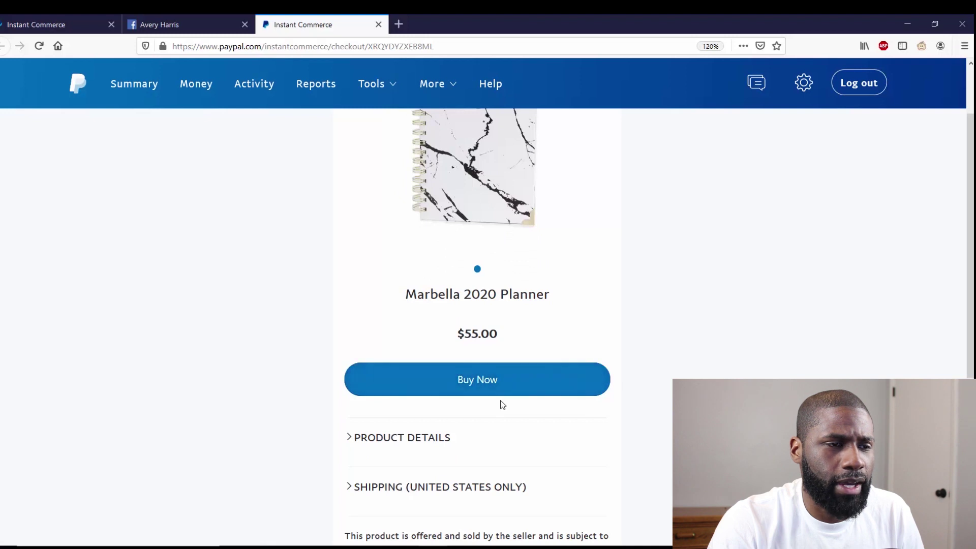
pyautogui.scroll(-1, 478, 403)
pyautogui.click(351, 362)
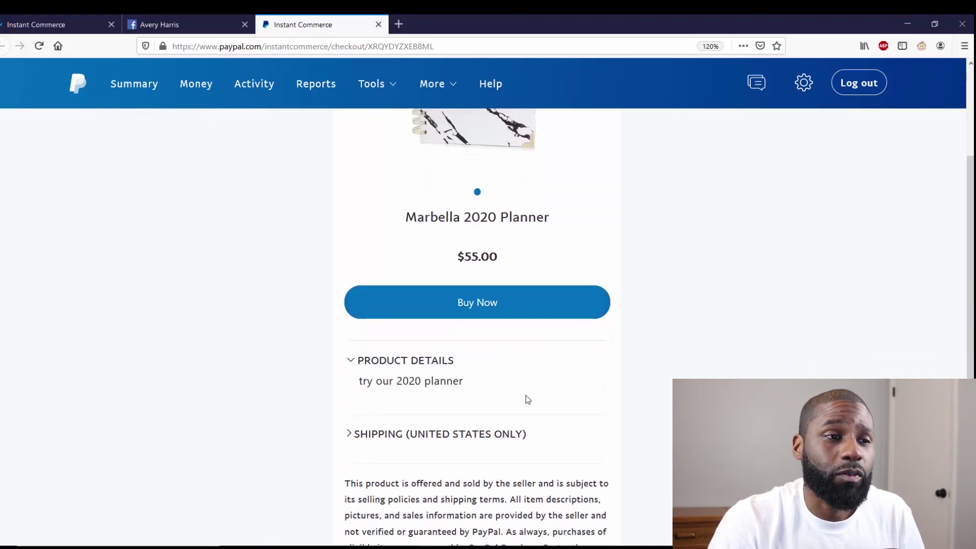
pyautogui.click(350, 361)
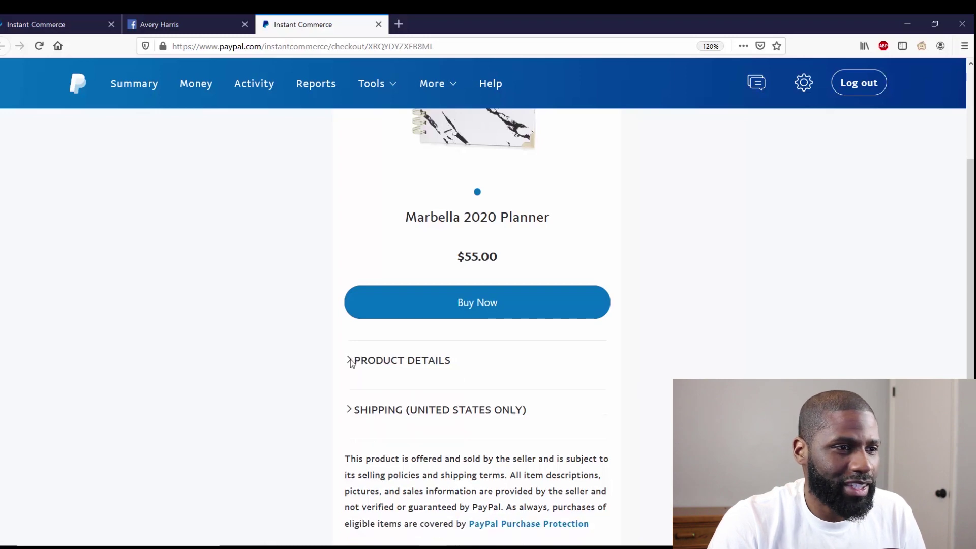
pyautogui.scroll(-3, 350, 361)
pyautogui.scroll(1, 364, 348)
pyautogui.scroll(-2, 364, 349)
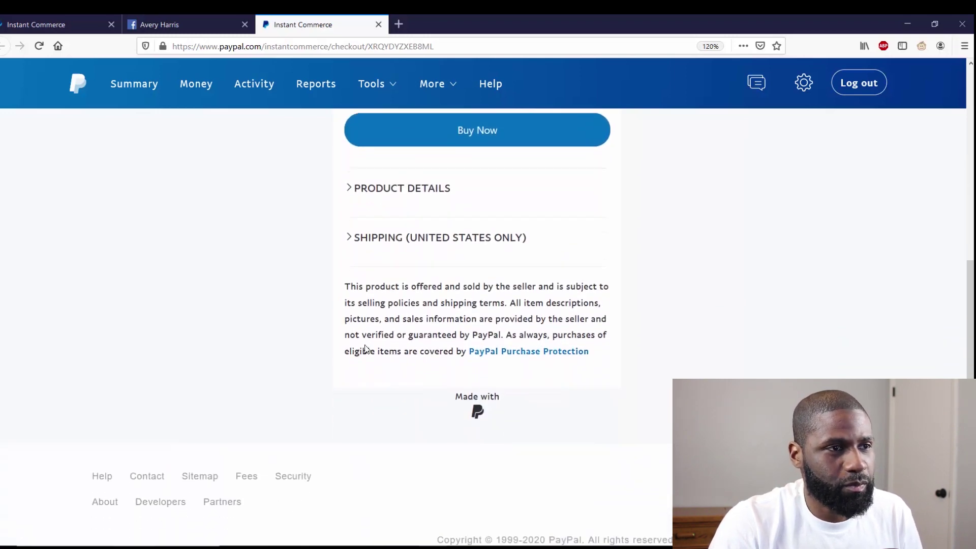
pyautogui.scroll(-1, 371, 349)
pyautogui.scroll(4, 374, 342)
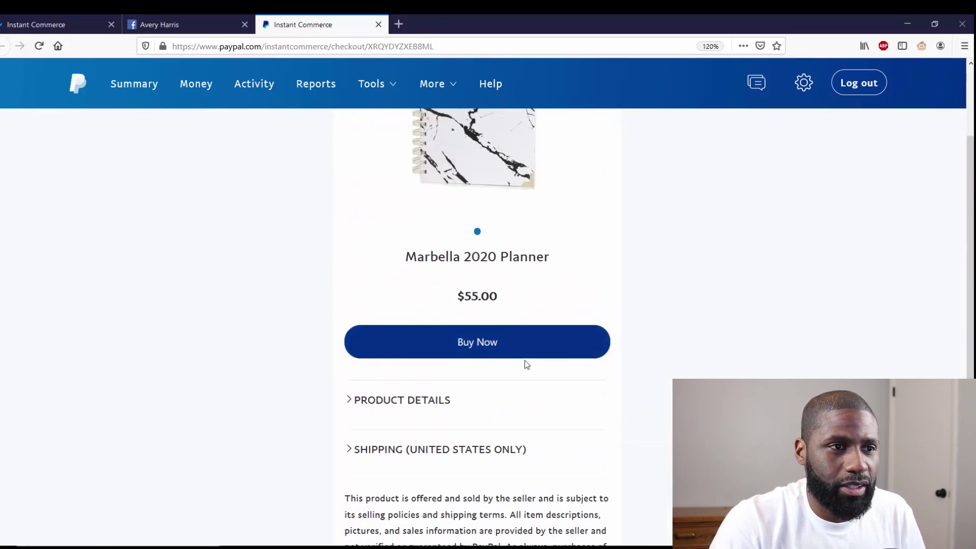
pyautogui.click(462, 342)
# Keep quantity at 1, review the $62.99 total, and close the order summary.
pyautogui.scroll(-1, 706, 357)
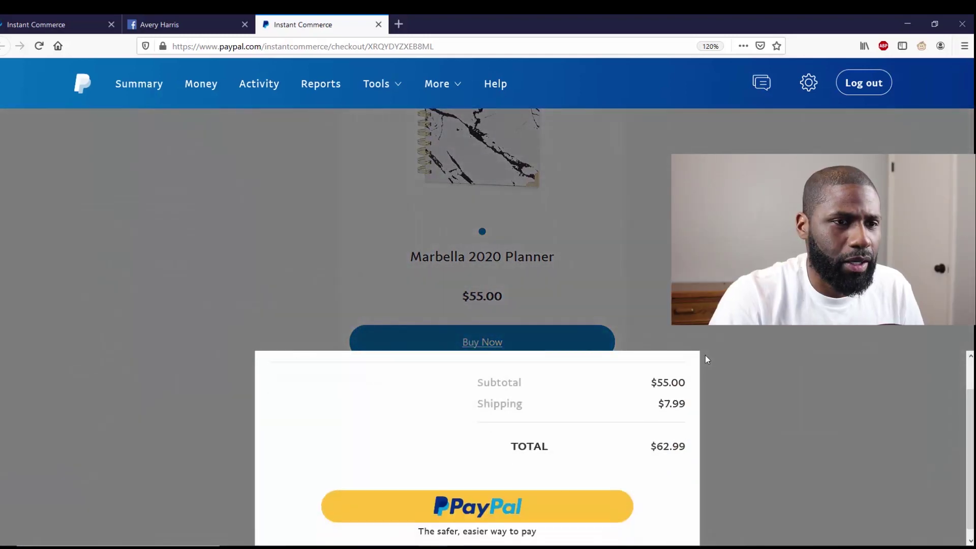
pyautogui.scroll(1, 681, 433)
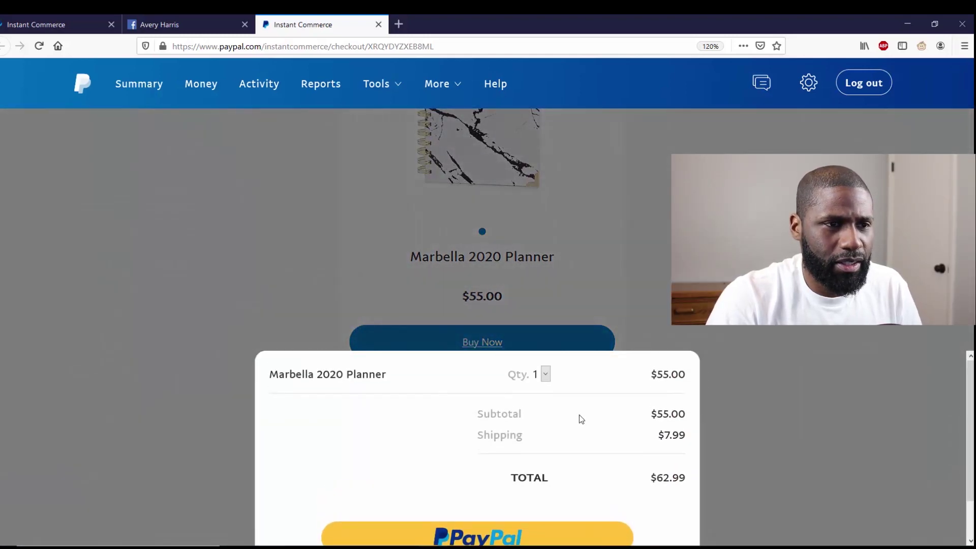
pyautogui.click(545, 374)
pyautogui.click(545, 374)
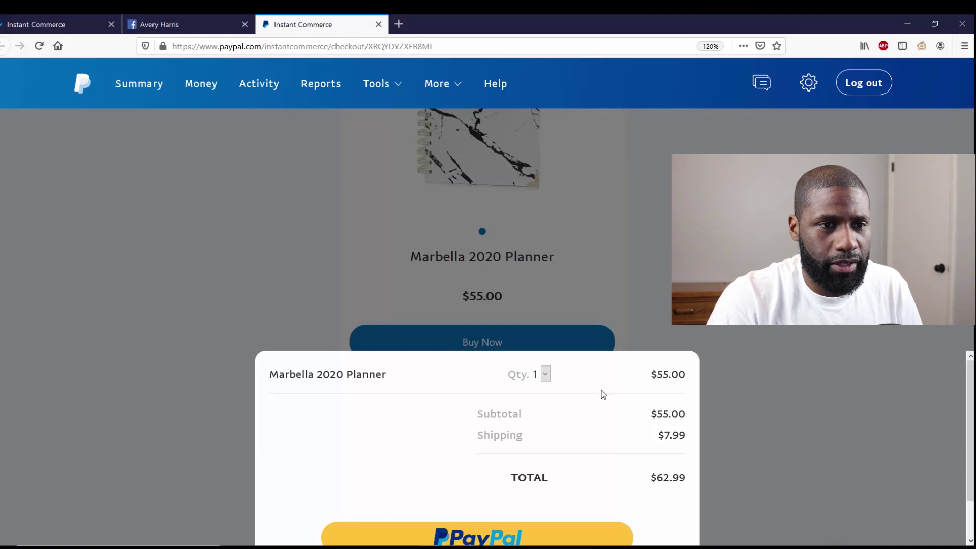
pyautogui.scroll(-1, 610, 440)
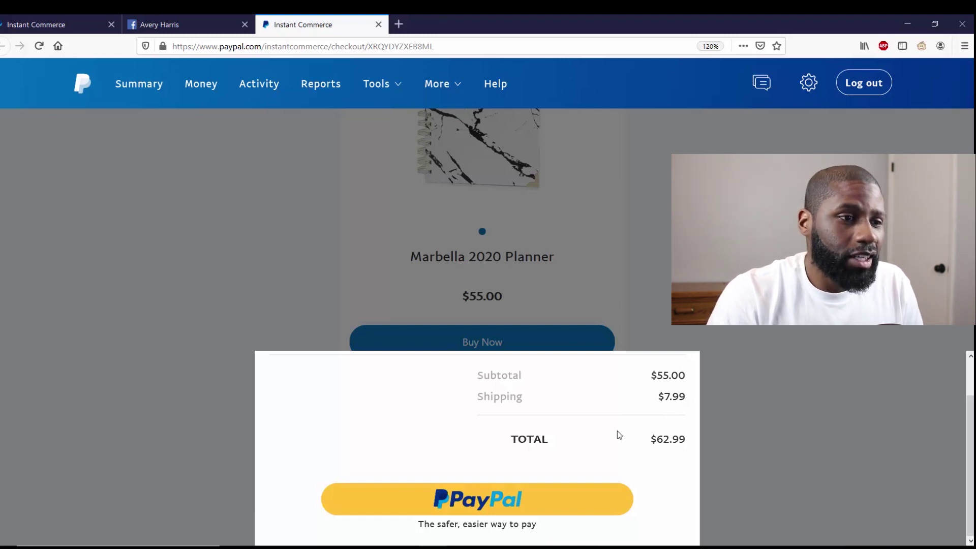
pyautogui.click(663, 308)
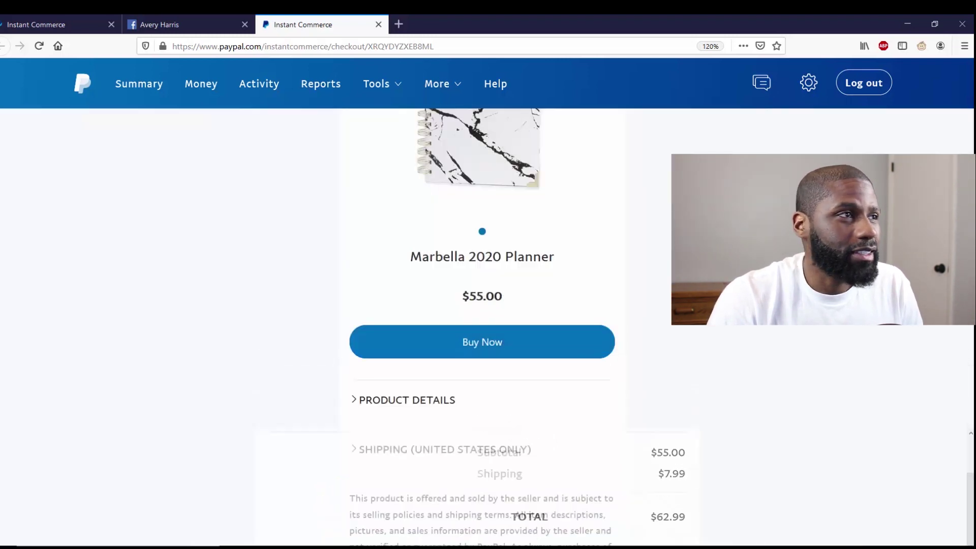
pyautogui.click(377, 24)
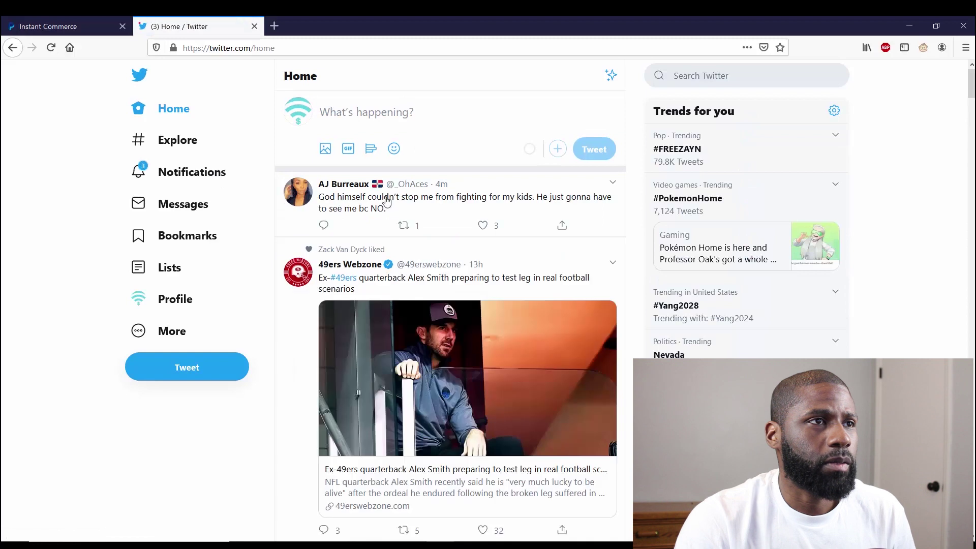
pyautogui.click(405, 112)
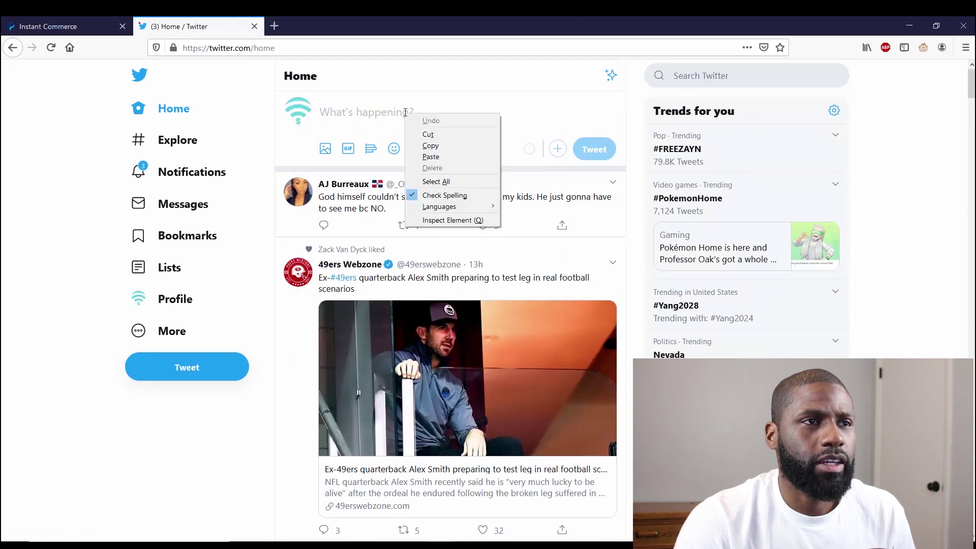
pyautogui.click(430, 156)
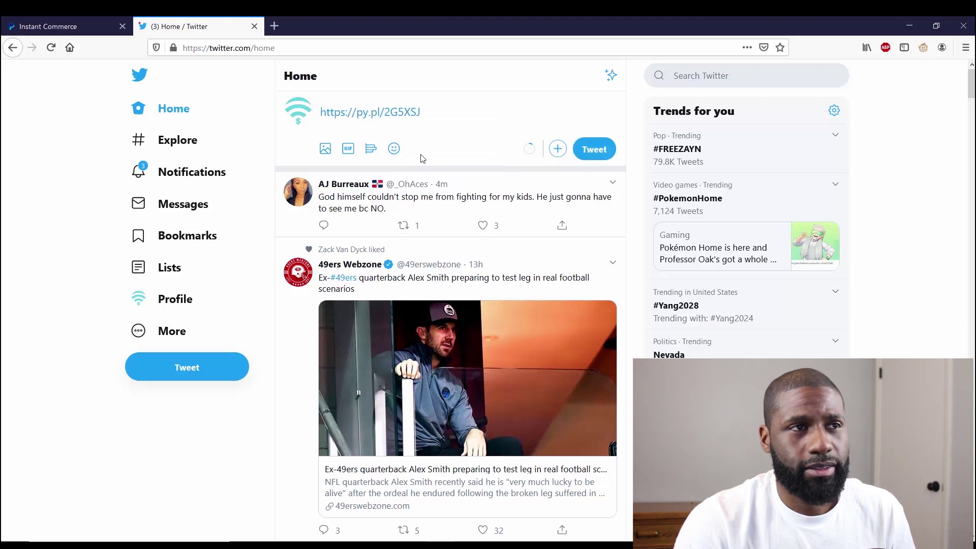
pyautogui.click(320, 111)
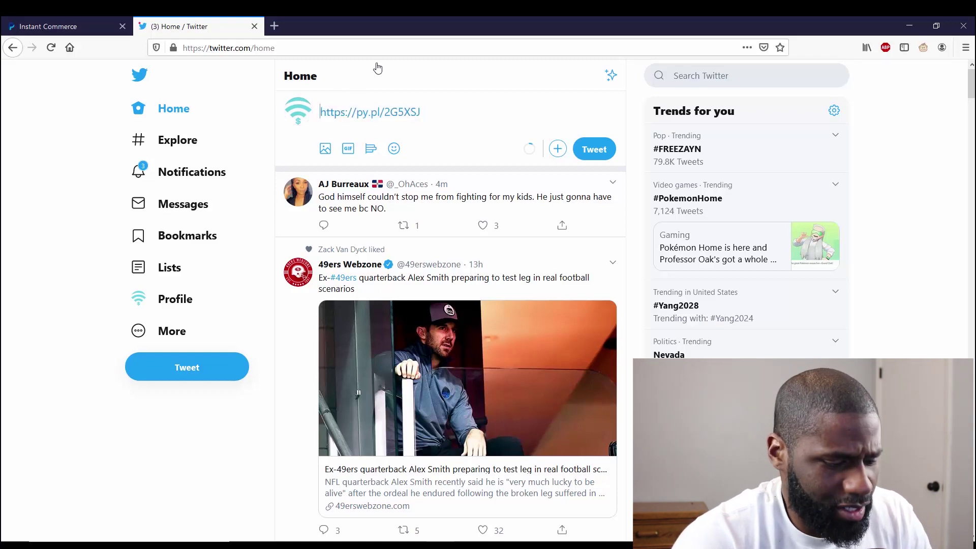
pyautogui.write('Tj')
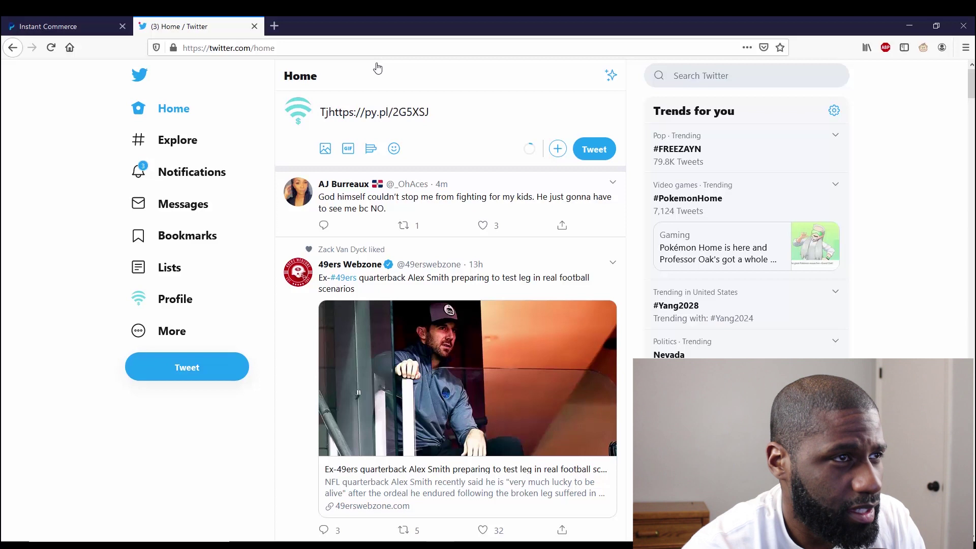
pyautogui.press('BackSpace')
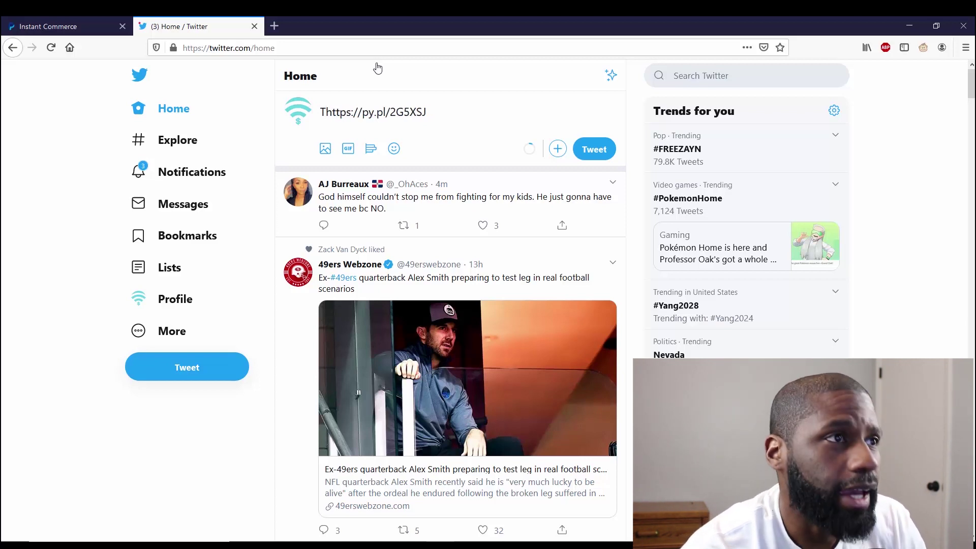
pyautogui.write('his planner is so AMAZING!')
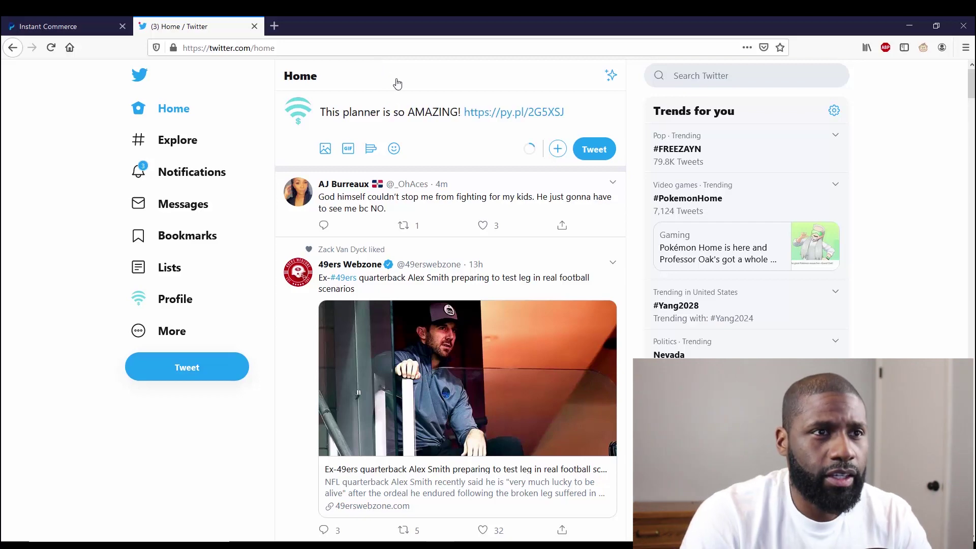
pyautogui.click(600, 155)
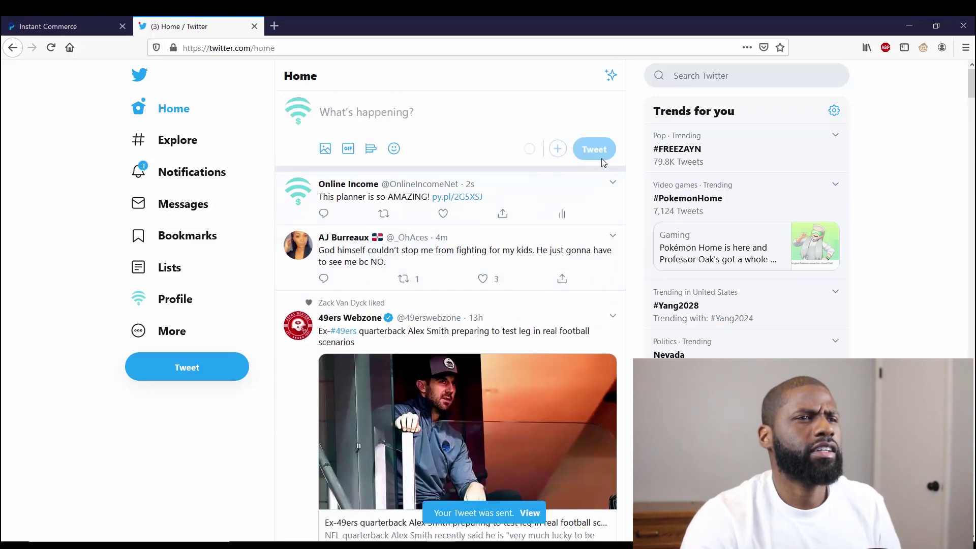
# Open the tweet's py.pl link to verify it shows the Marbella 2020 Planner at $55.00.
pyautogui.moveTo(311, 214)
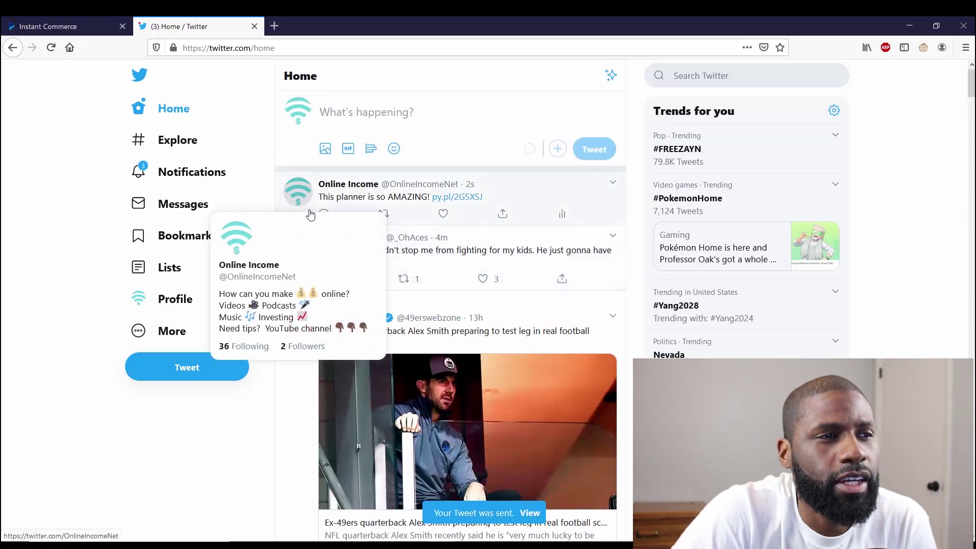
pyautogui.click(464, 200)
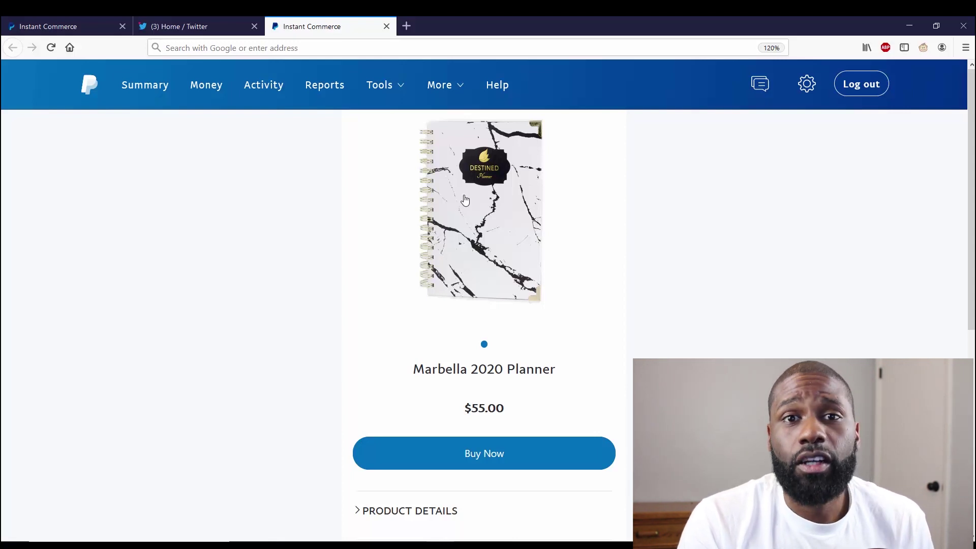
# Go to destinedplanner.com in the third tab.
pyautogui.click(299, 48)
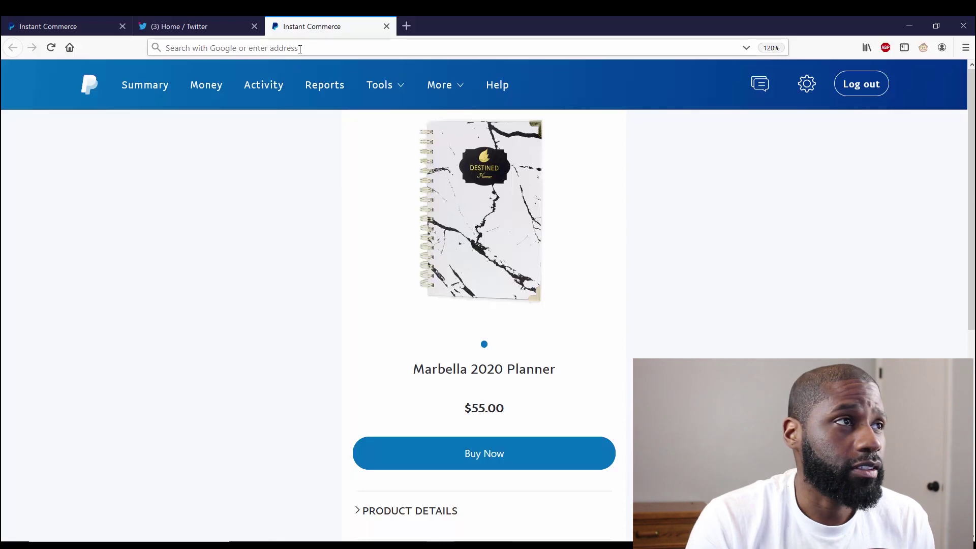
pyautogui.write('destinedplanner.com')
pyautogui.press('Return')
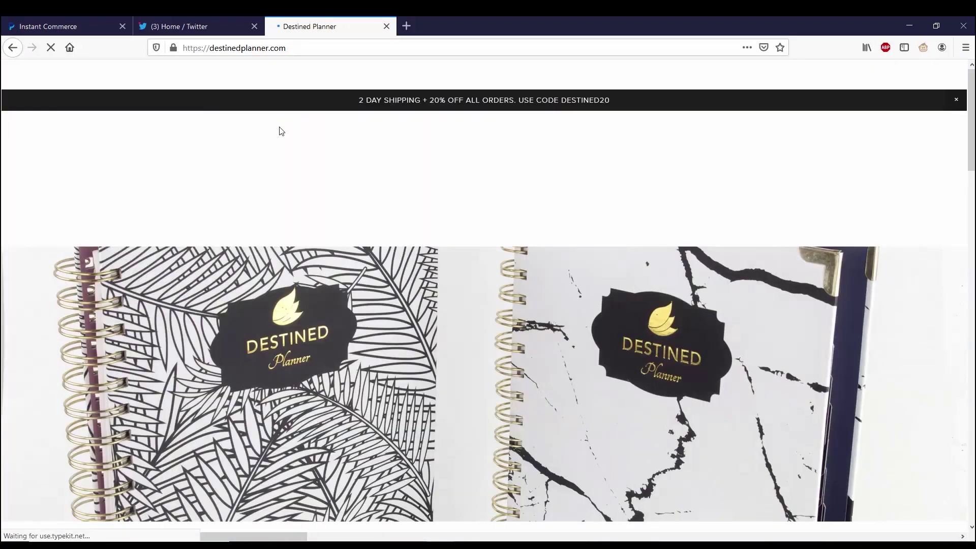
# Close the Buy One, Get One popup and scroll to the Marbella and Hosanna planners.
pyautogui.scroll(-1, 397, 187)
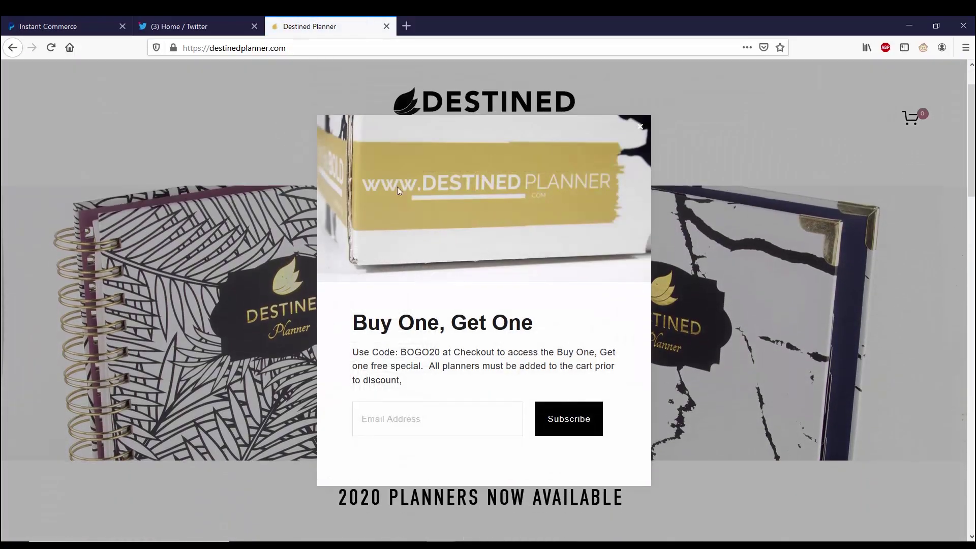
pyautogui.click(640, 127)
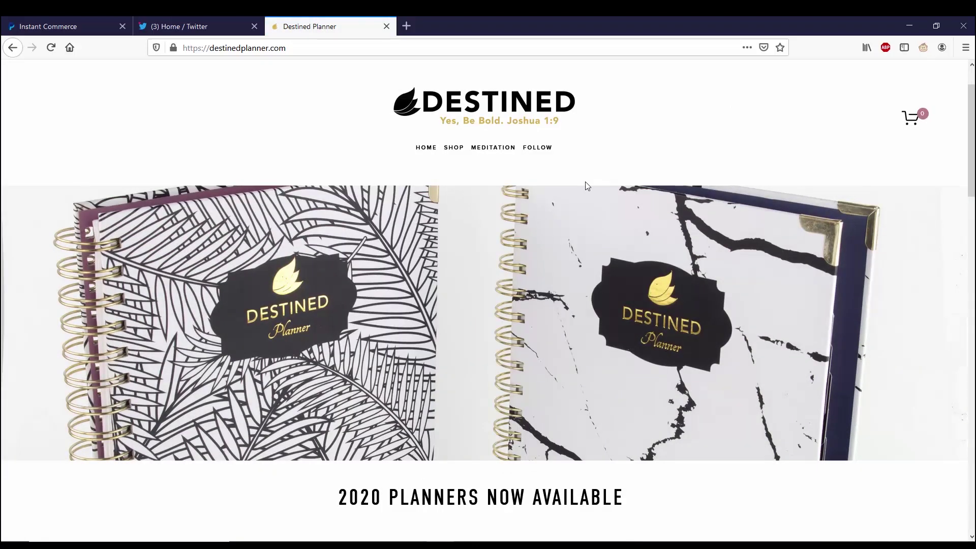
pyautogui.scroll(-1, 600, 214)
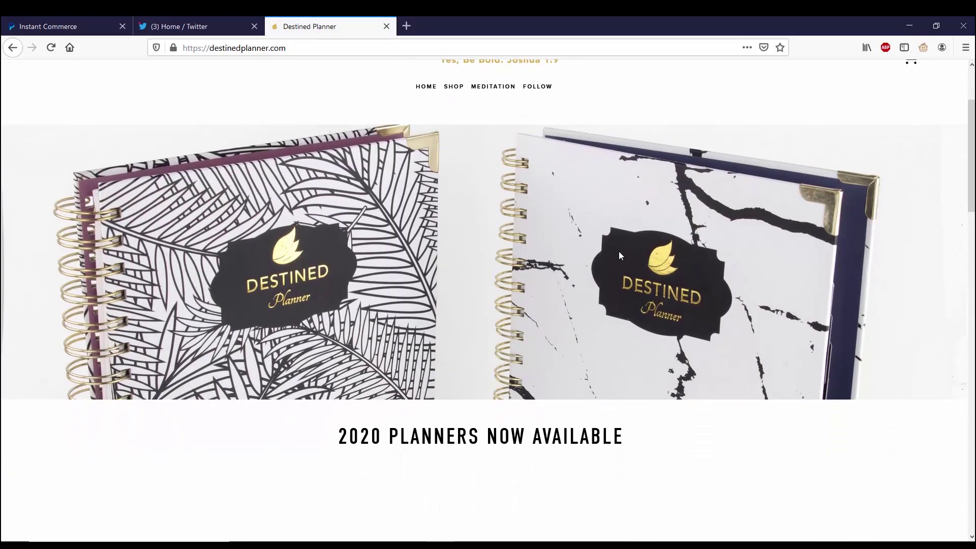
pyautogui.scroll(-7, 347, 335)
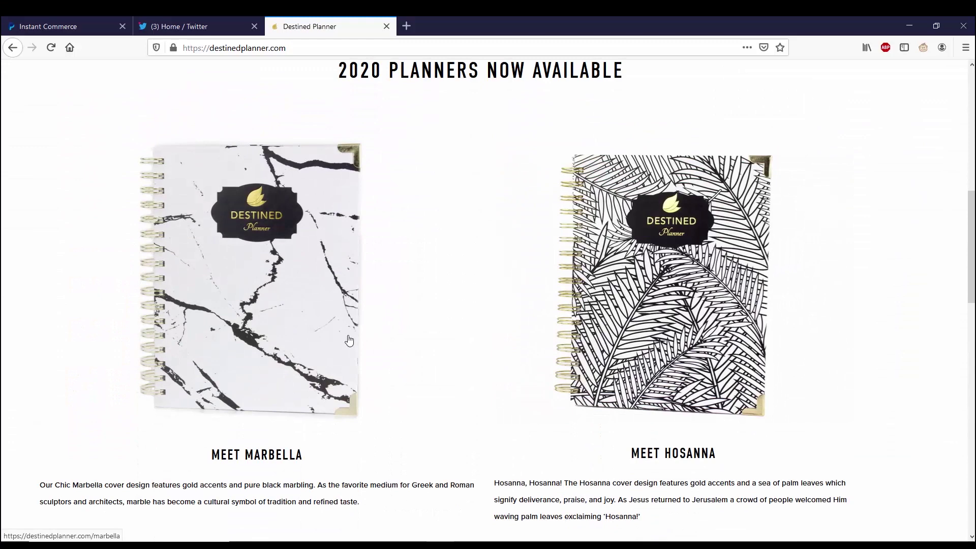
pyautogui.scroll(-3, 350, 337)
pyautogui.scroll(3, 350, 335)
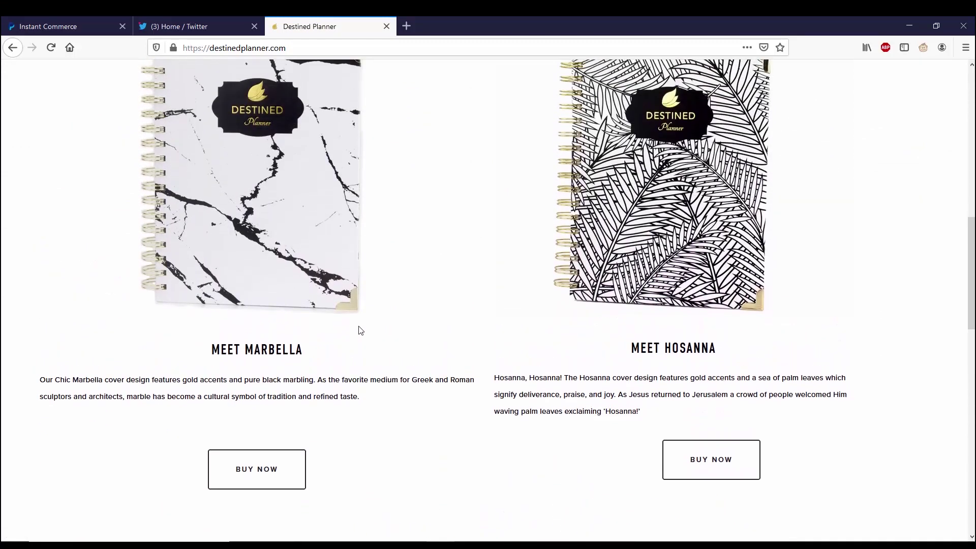